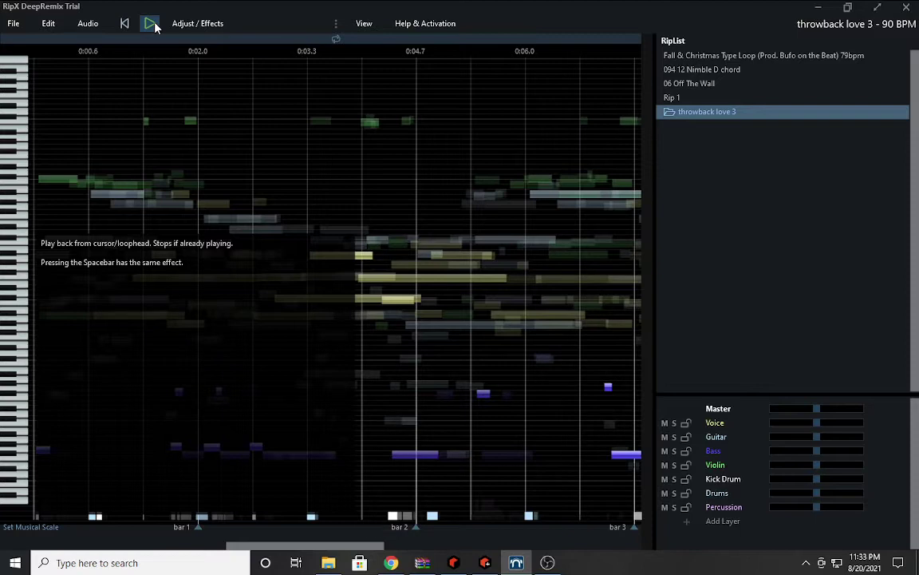
Set the master level to -1 dB and restart the rip's playback from the beginning.
{"action": "left_click", "coordinate": [152, 24]}
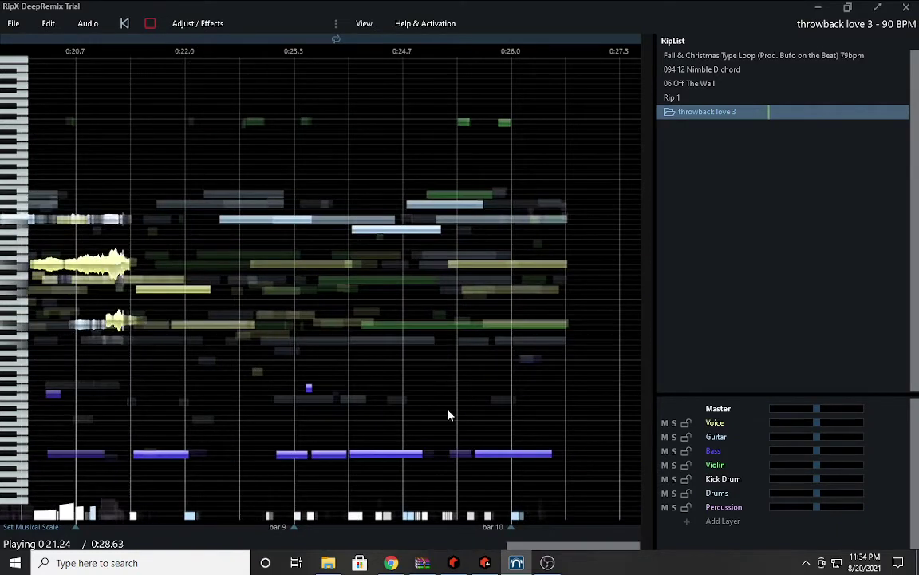
{"action": "mouse_move", "coordinate": [815, 409]}
{"action": "left_mouse_down"}
{"action": "mouse_move", "coordinate": [834, 411]}
{"action": "mouse_move", "coordinate": [816, 411]}
{"action": "left_mouse_up"}
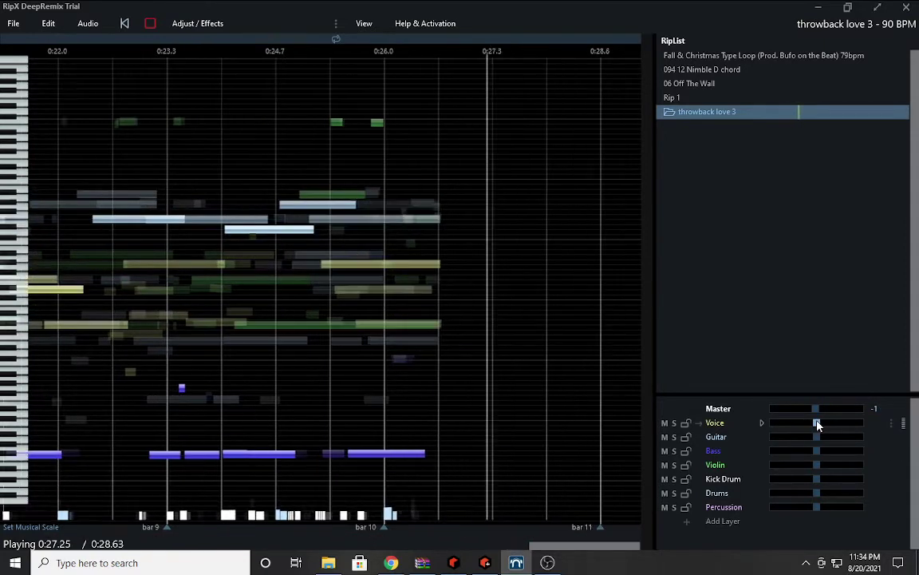
{"action": "left_click", "coordinate": [124, 24]}
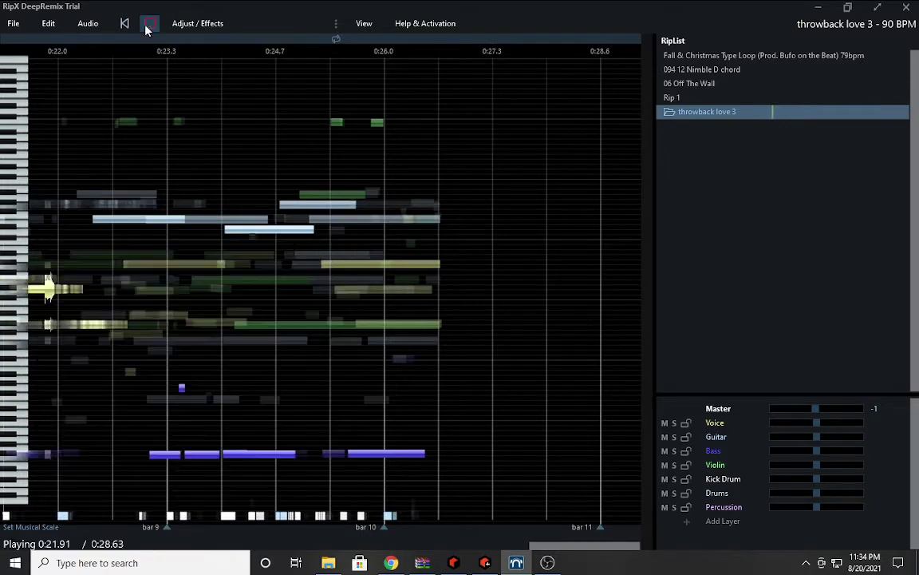
{"action": "left_click", "coordinate": [125, 23]}
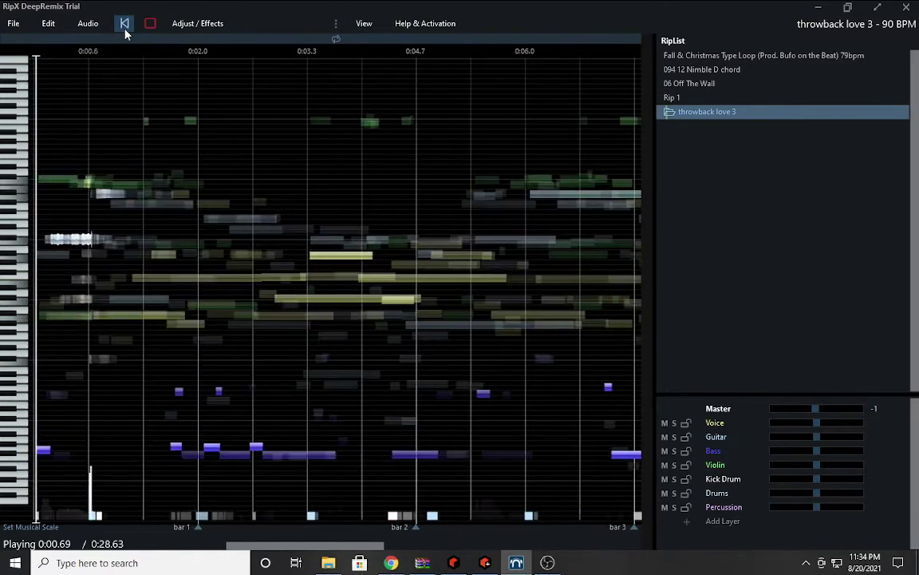
{"action": "key", "text": "space"}
{"action": "key", "text": "space"}
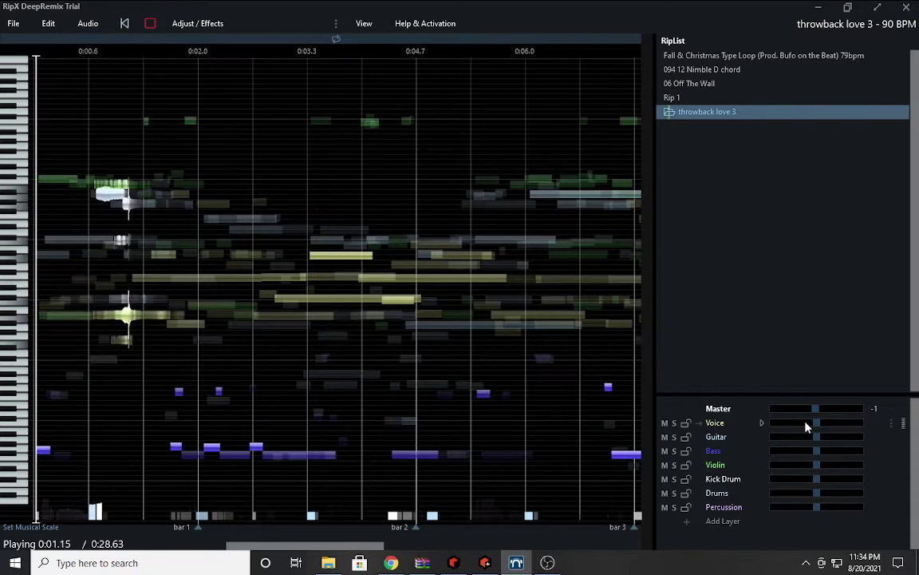
Turn Kick Drum down to -30 dB, raising and then lowering the Voice layer.
{"action": "left_click_drag", "start_coordinate": [818, 427], "coordinate": [772, 467]}
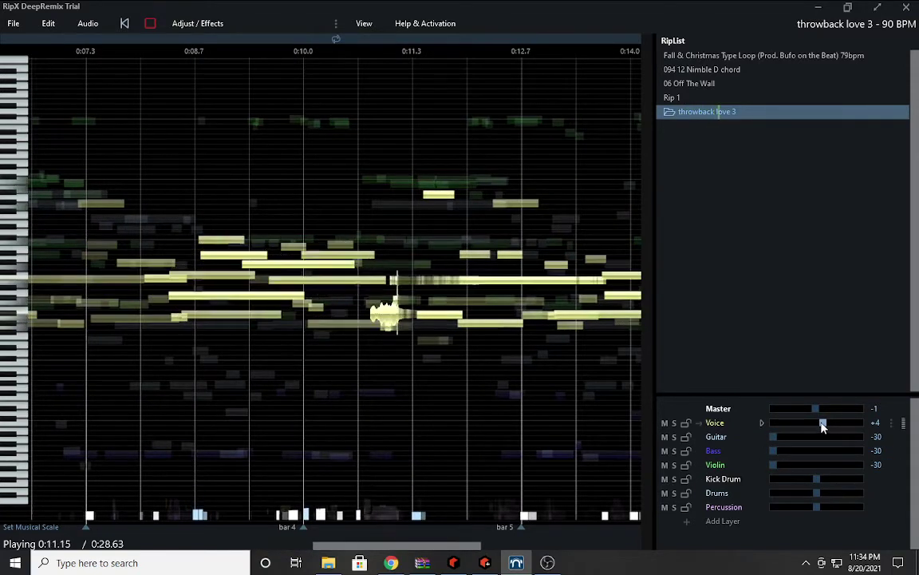
{"action": "left_click_drag", "start_coordinate": [817, 478], "coordinate": [766, 478]}
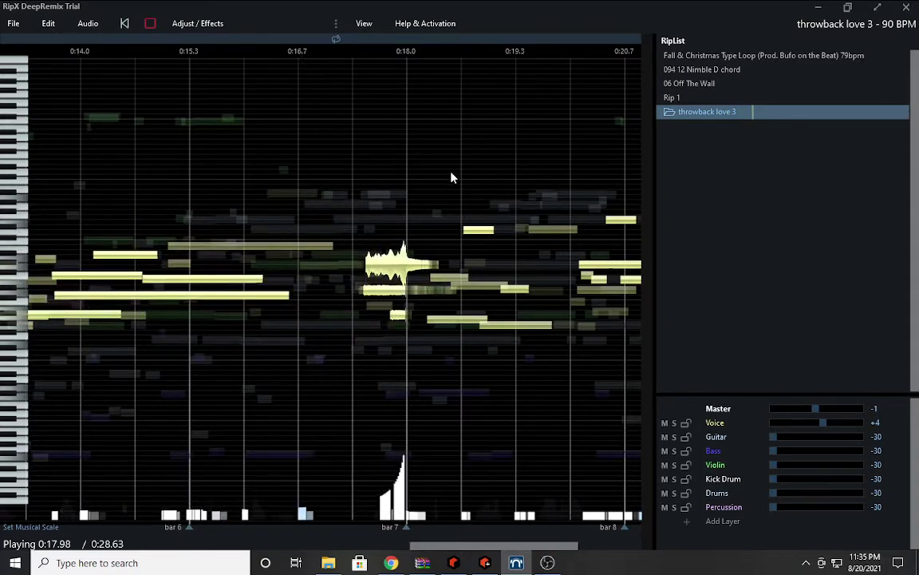
{"action": "left_click_drag", "start_coordinate": [824, 423], "coordinate": [821, 451]}
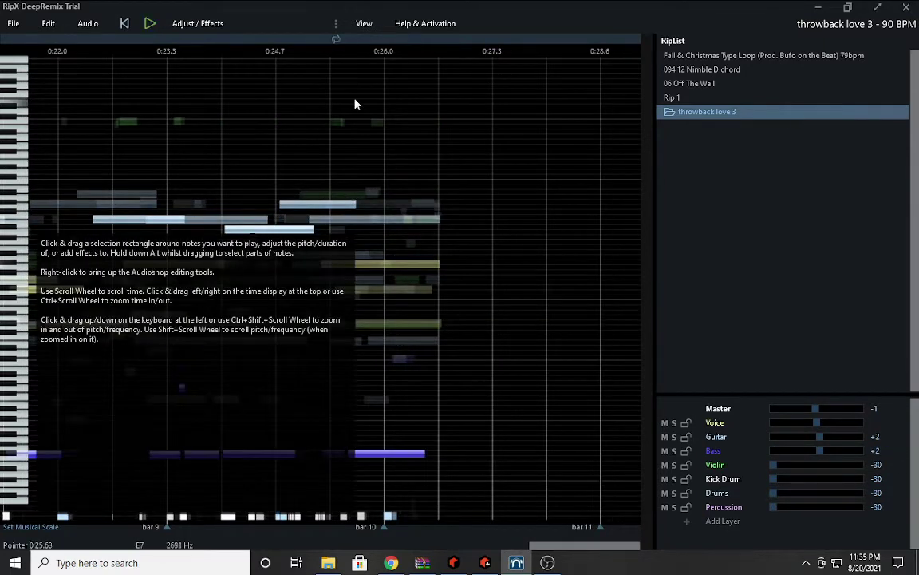
Create a loop region around bars 9–10 on the timeline and reposition it.
{"action": "double_click", "coordinate": [334, 38]}
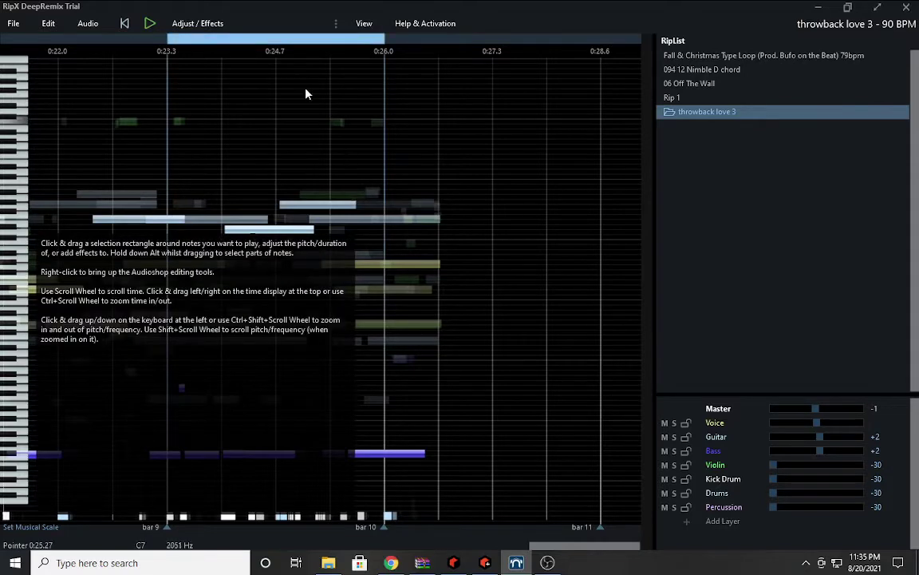
{"action": "left_click_drag", "start_coordinate": [374, 47], "coordinate": [427, 47]}
{"action": "left_click_drag", "start_coordinate": [215, 44], "coordinate": [223, 64]}
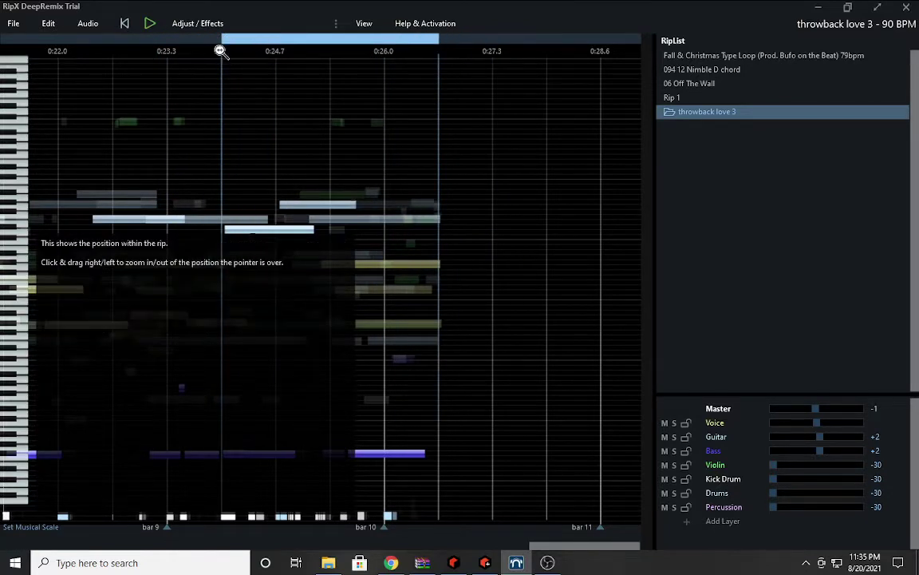
Extend the loop start to 0:00 so the loop covers 0:00 to 0:26.64.
{"action": "left_click_drag", "start_coordinate": [221, 44], "coordinate": [359, 41]}
{"action": "scroll", "coordinate": [406, 394], "scroll_direction": "down", "scroll_amount": 5}
{"action": "scroll", "coordinate": [406, 394], "scroll_direction": "down", "scroll_amount": 8}
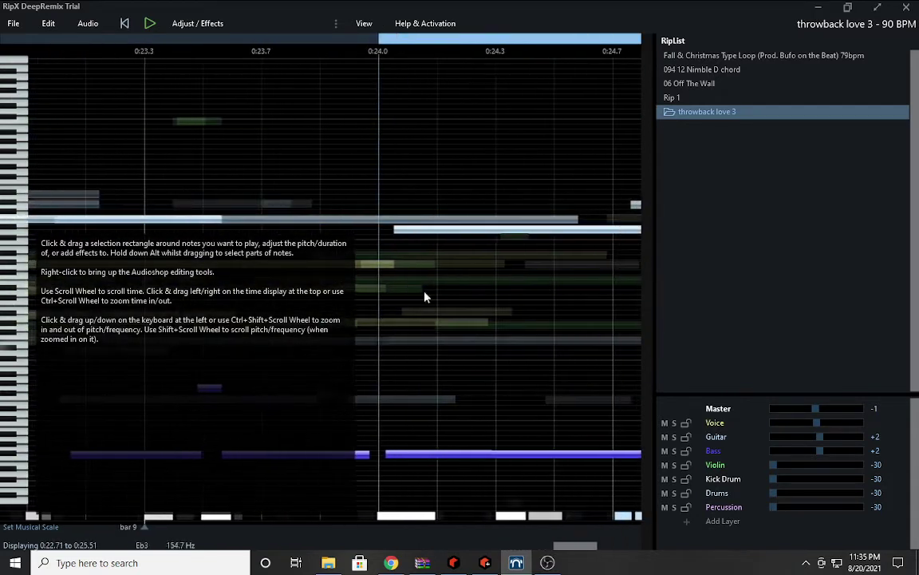
{"action": "left_click_drag", "start_coordinate": [374, 42], "coordinate": [290, 55]}
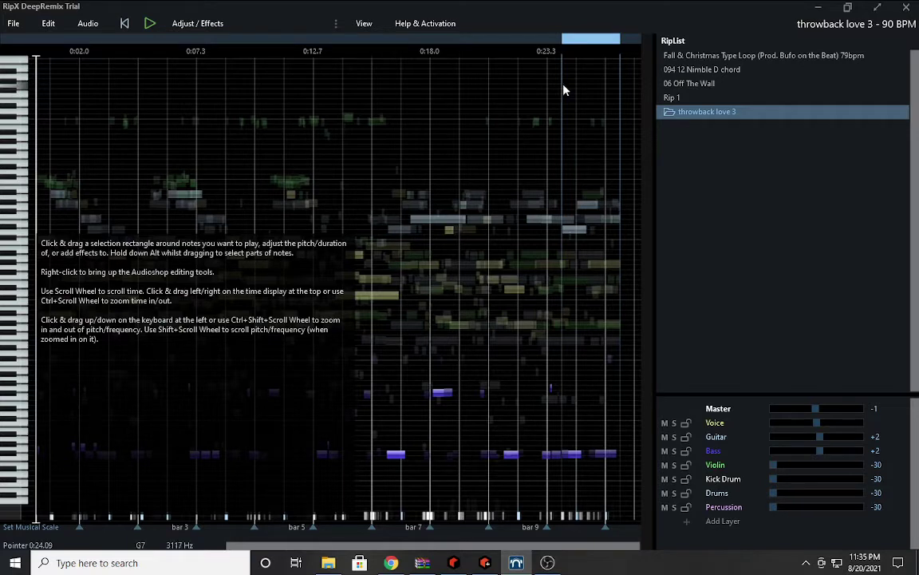
{"action": "left_click_drag", "start_coordinate": [559, 40], "coordinate": [40, 136]}
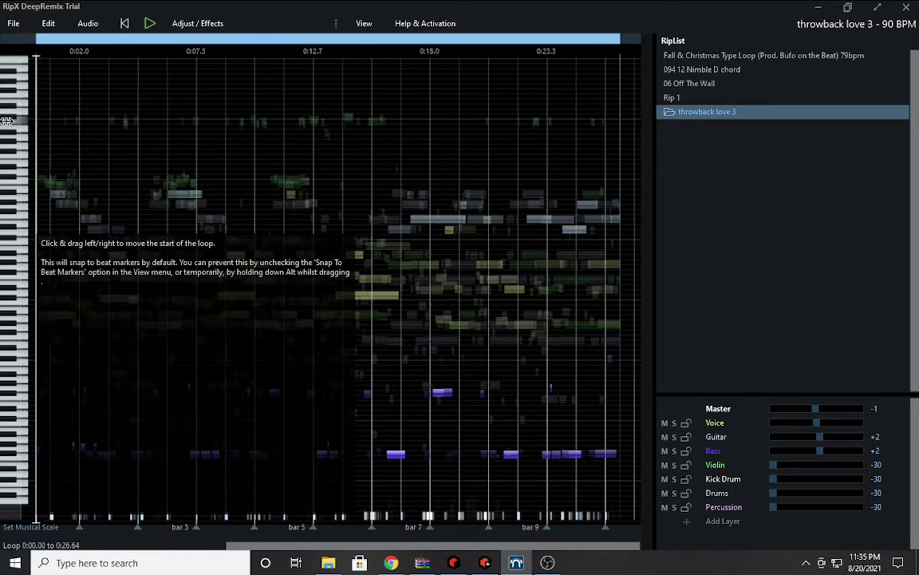
{"action": "scroll", "coordinate": [318, 228], "scroll_direction": "down", "scroll_amount": 3}
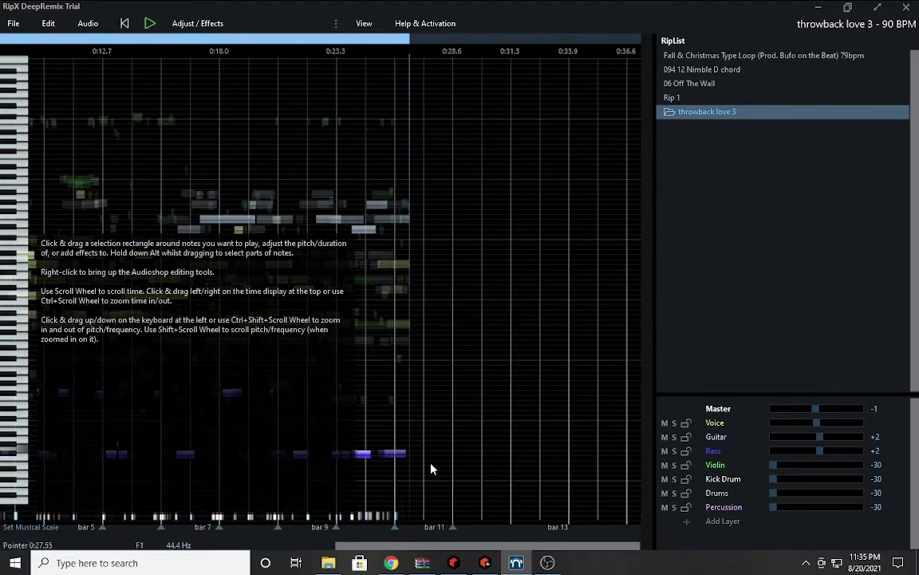
{"action": "left_click_drag", "start_coordinate": [476, 546], "coordinate": [287, 540]}
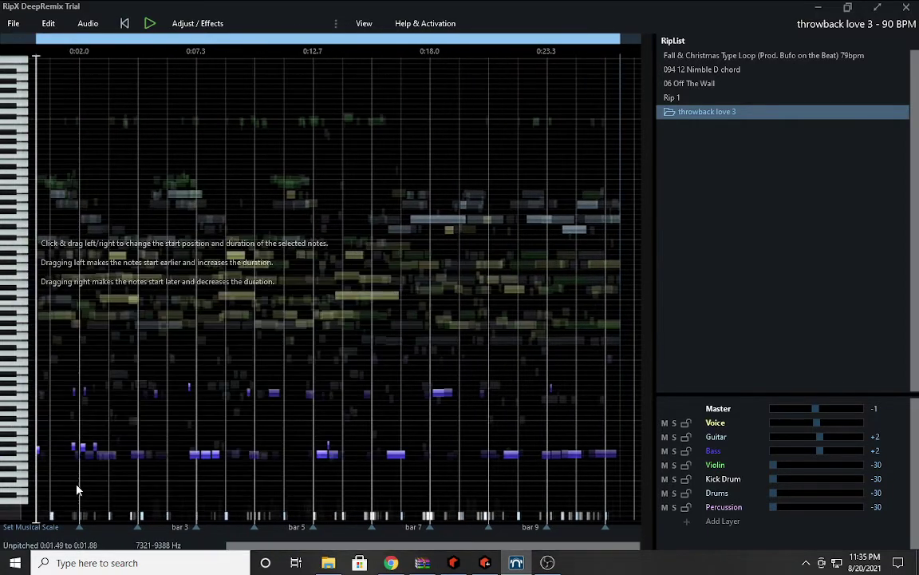
While playing, bring Violin back to 0 dB and Voice to +1 dB, then stop.
{"action": "left_click", "coordinate": [151, 25]}
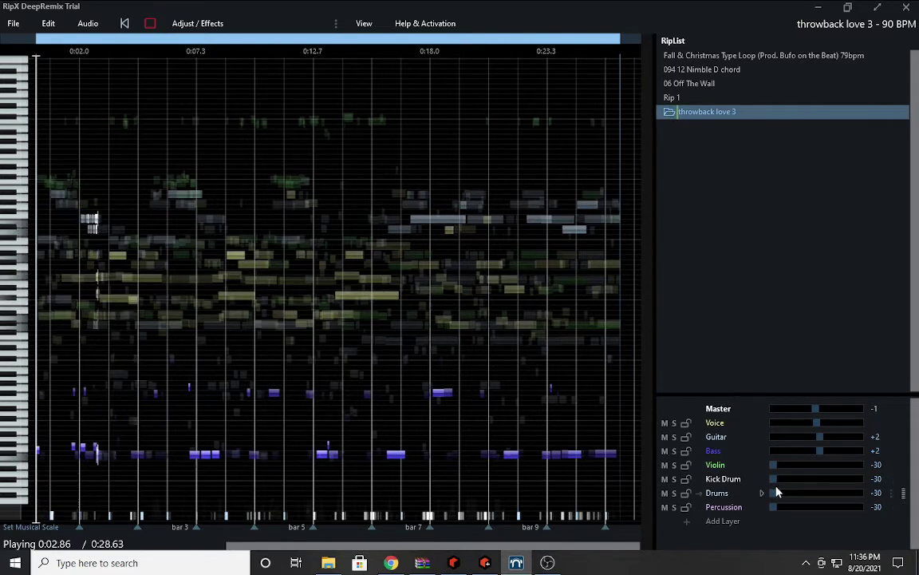
{"action": "left_click_drag", "start_coordinate": [773, 468], "coordinate": [819, 479]}
{"action": "left_click_drag", "start_coordinate": [817, 422], "coordinate": [819, 427]}
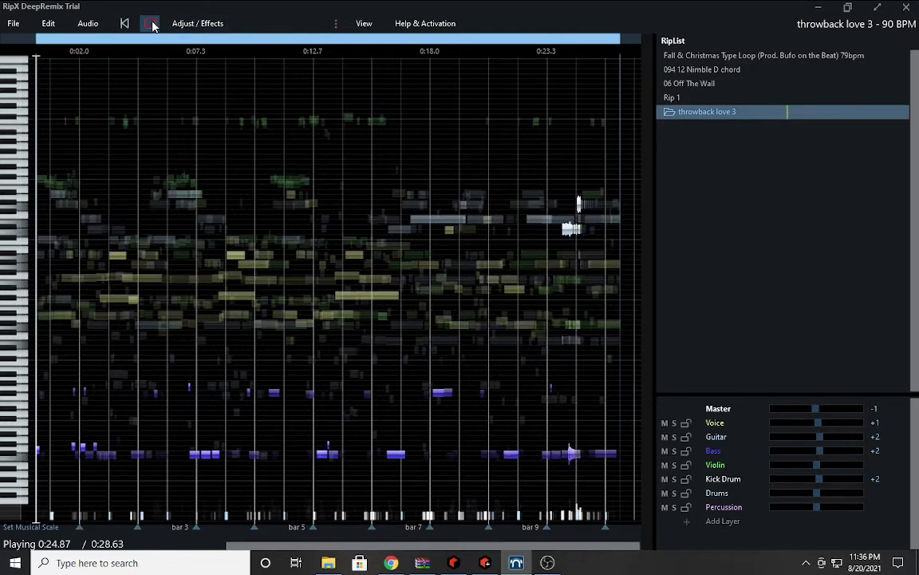
{"action": "left_click", "coordinate": [152, 23]}
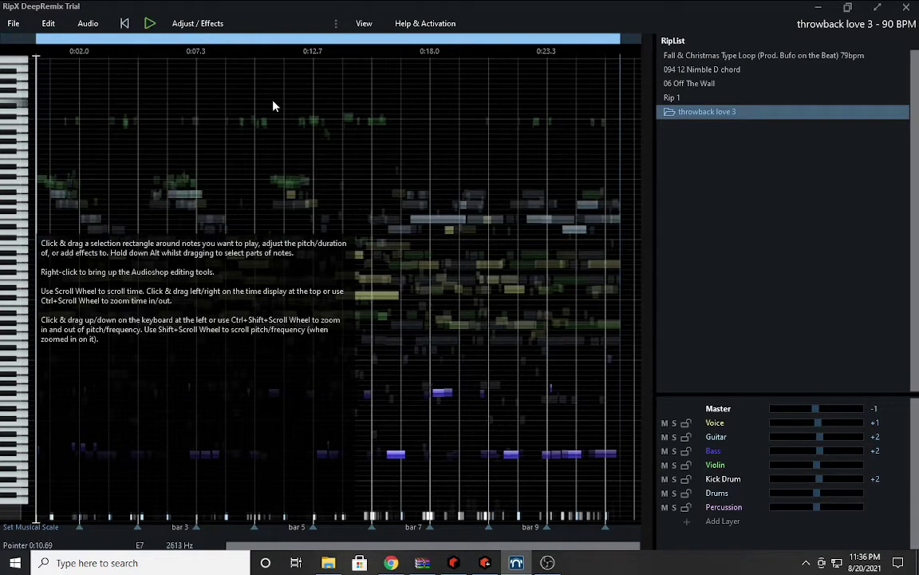
Export 'throwback love 3' as a single WAV 16-bit file to F:/custom midi.
{"action": "left_click", "coordinate": [12, 24]}
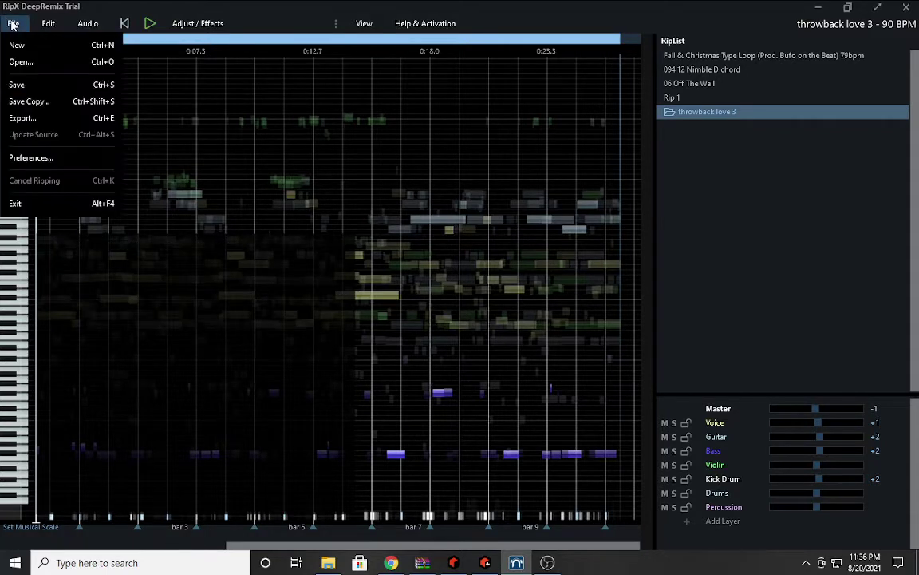
{"action": "left_click", "coordinate": [56, 118]}
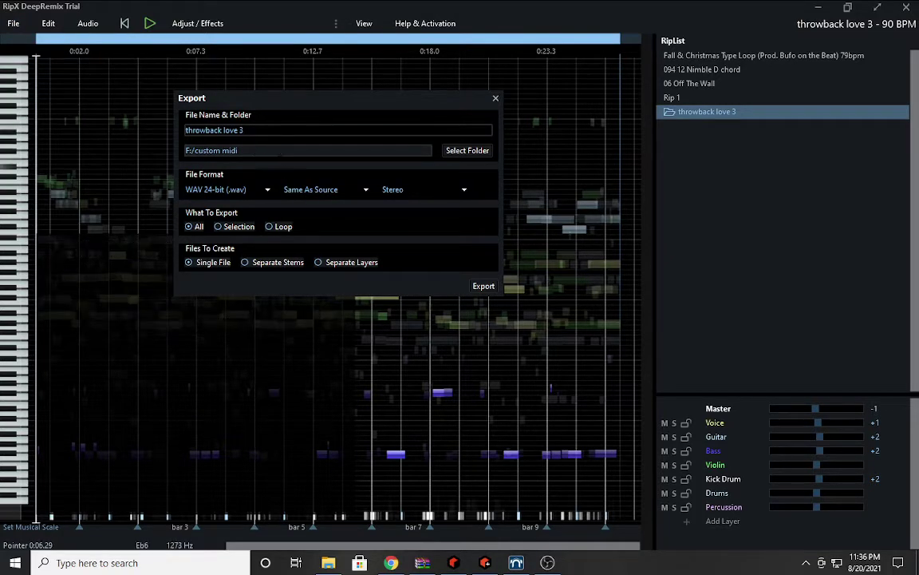
{"action": "left_click", "coordinate": [233, 189]}
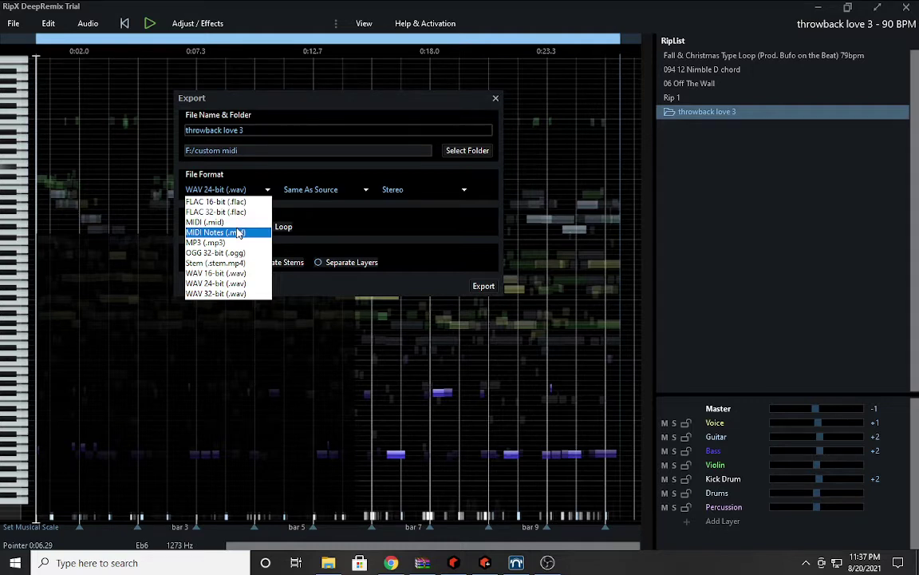
{"action": "left_click", "coordinate": [234, 273]}
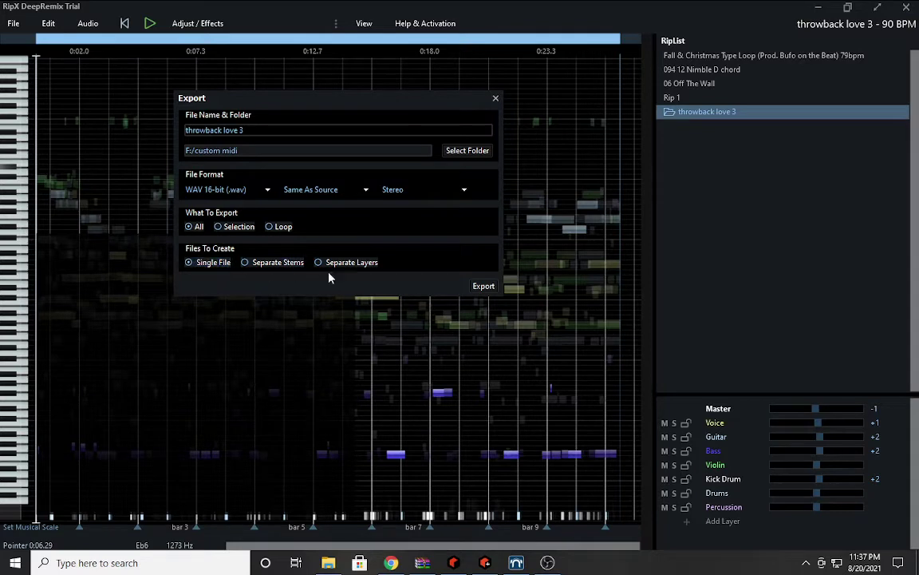
{"action": "left_click", "coordinate": [483, 288]}
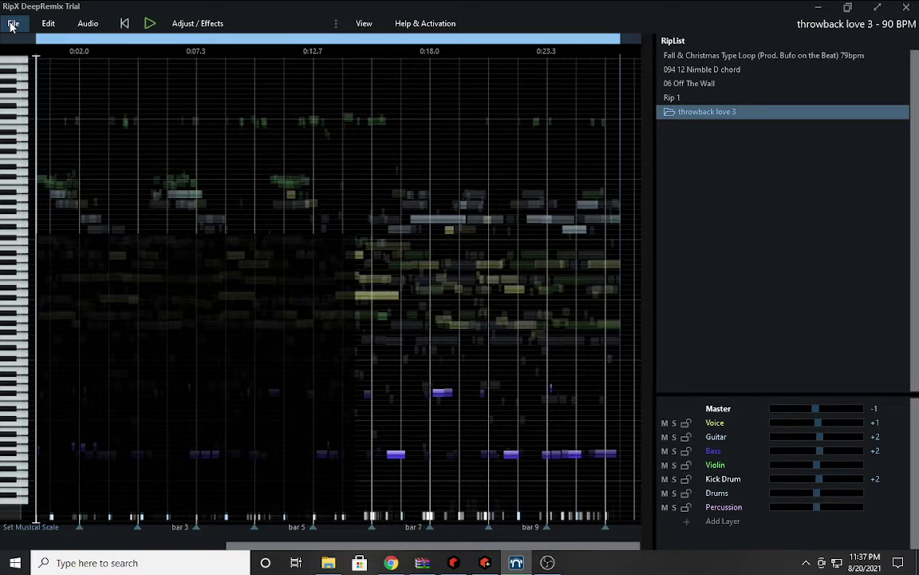
Export the rip again with MIDI (.mid) as the file format.
{"action": "left_click", "coordinate": [13, 24]}
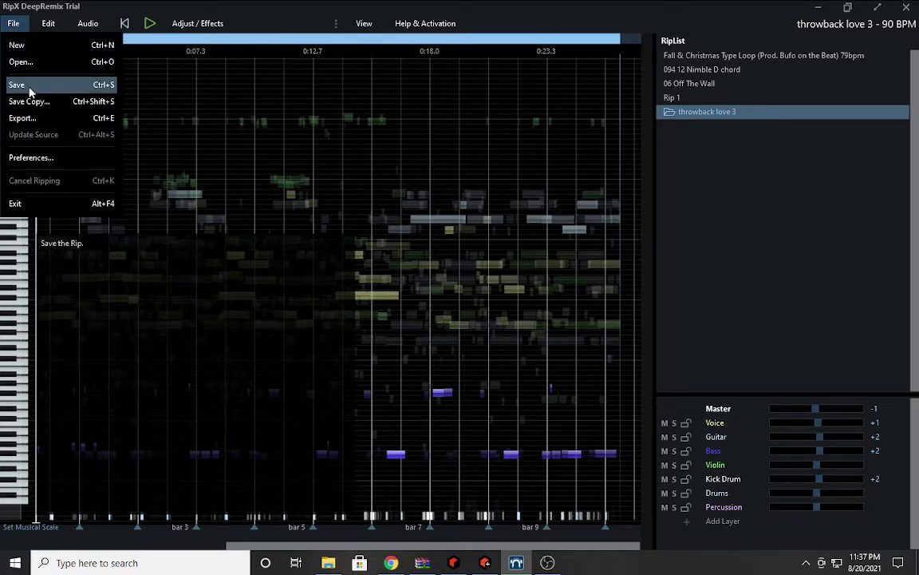
{"action": "left_click", "coordinate": [35, 126]}
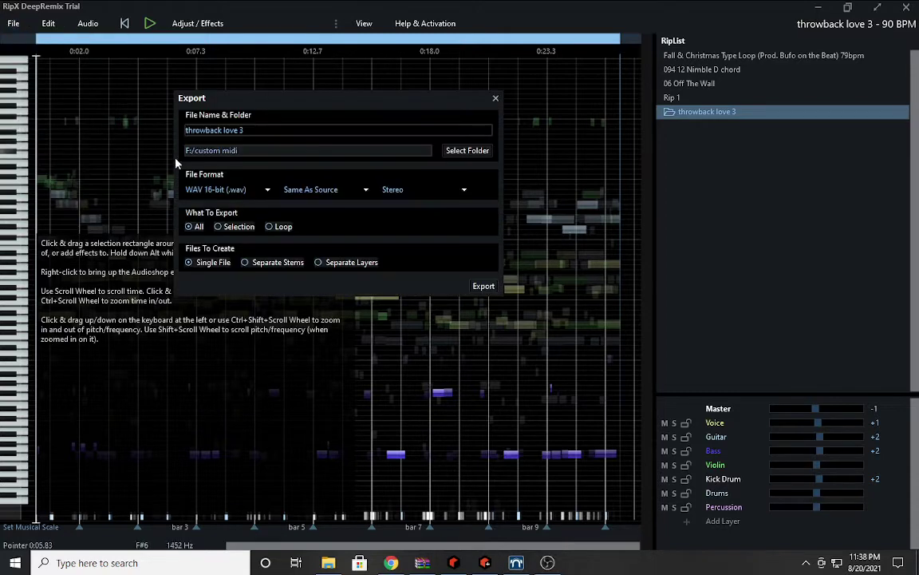
{"action": "left_click", "coordinate": [239, 190]}
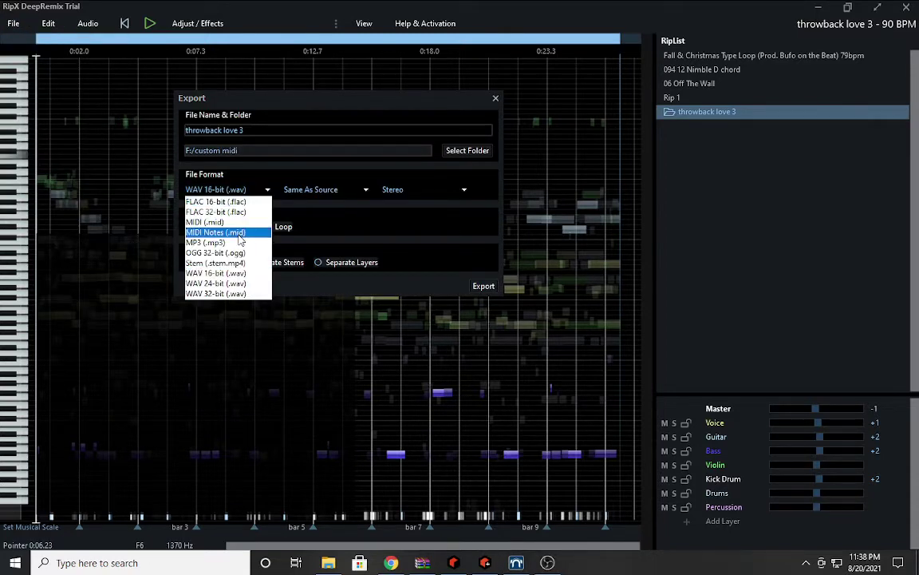
{"action": "left_click", "coordinate": [229, 222]}
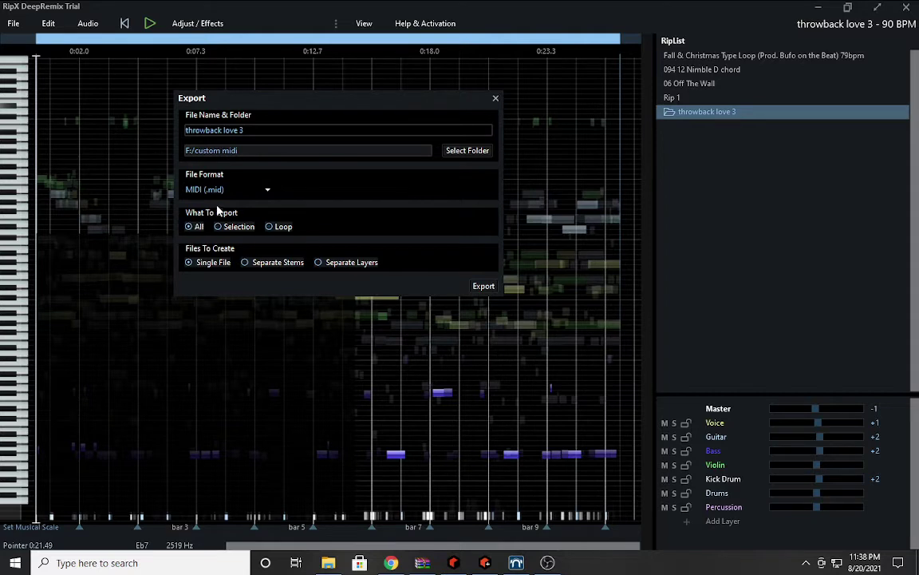
{"action": "left_click", "coordinate": [481, 285]}
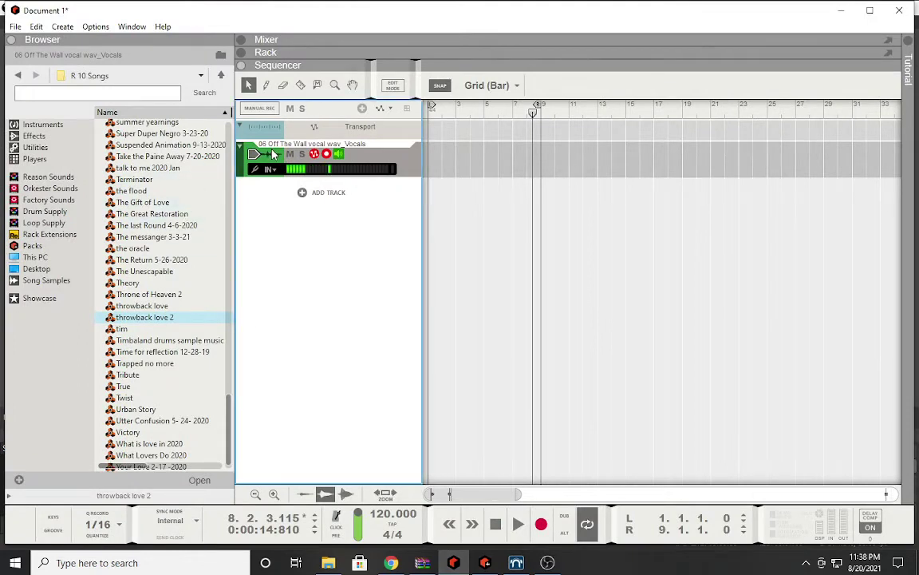
Delete the vocal track, then browse Import MIDI File to USB Drive (F:)/custom midi.
{"action": "key", "text": "Delete"}
{"action": "left_click", "coordinate": [431, 304]}
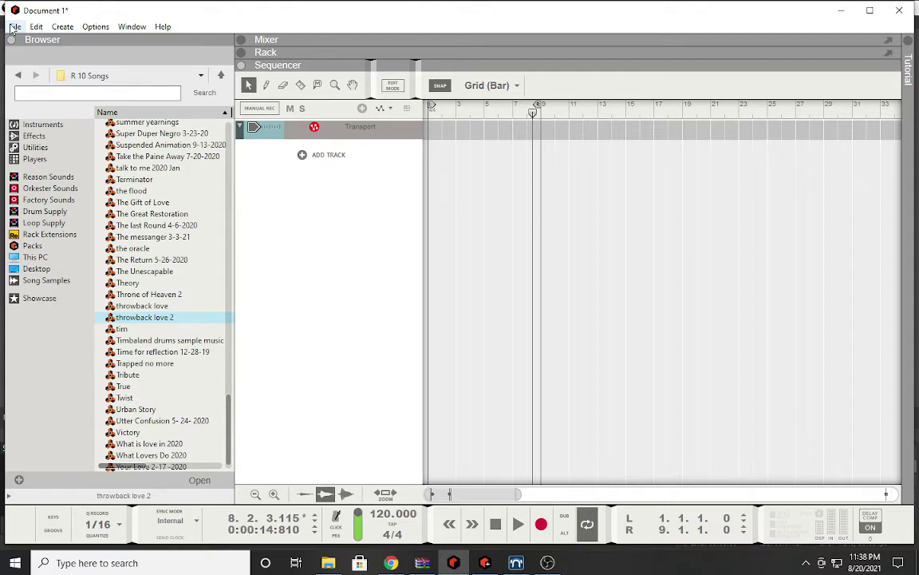
{"action": "left_click", "coordinate": [14, 27]}
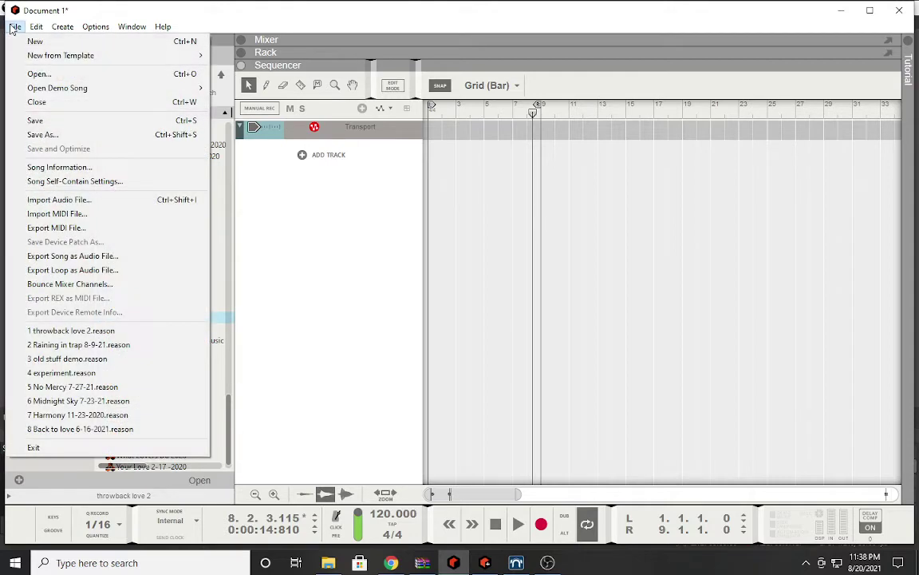
{"action": "left_click", "coordinate": [58, 217]}
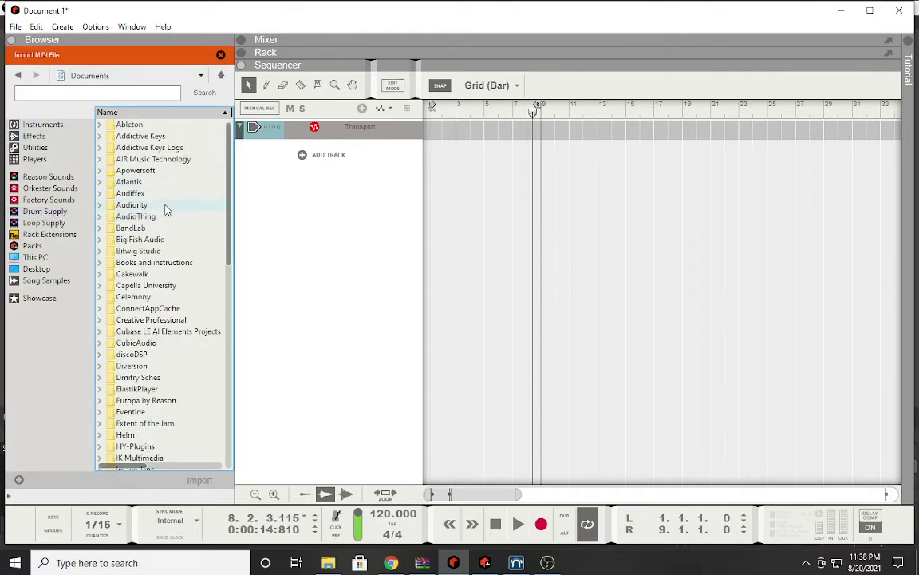
{"action": "scroll", "coordinate": [166, 207], "scroll_direction": "down", "scroll_amount": 15}
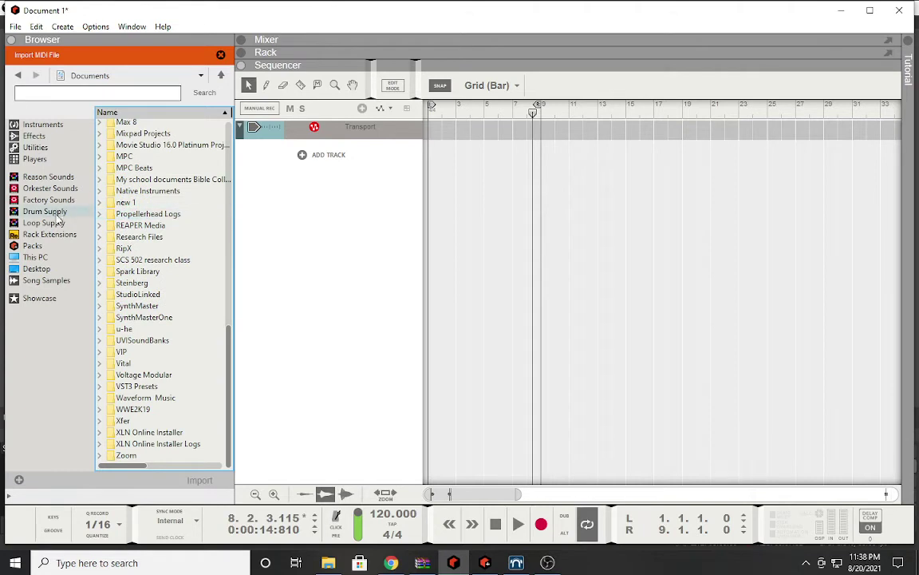
{"action": "left_click", "coordinate": [37, 256]}
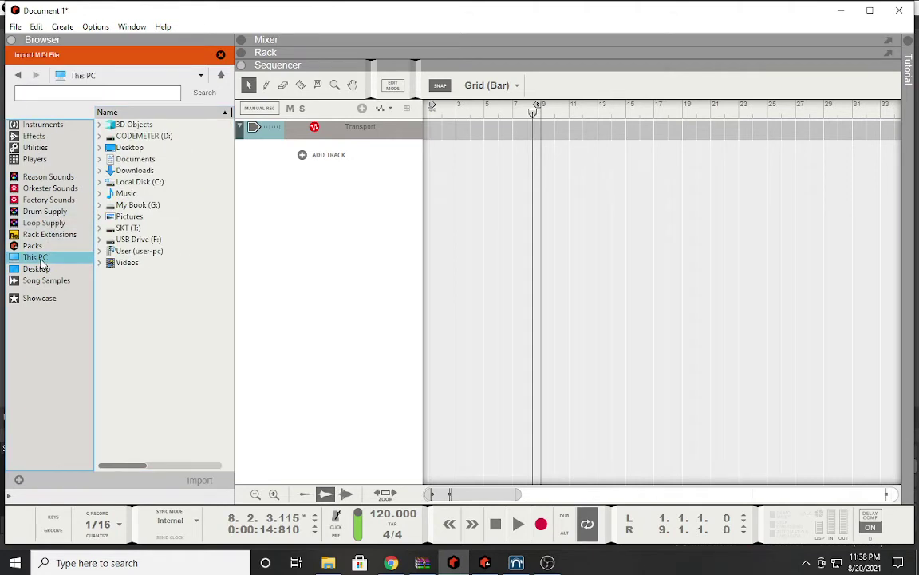
{"action": "double_click", "coordinate": [148, 243]}
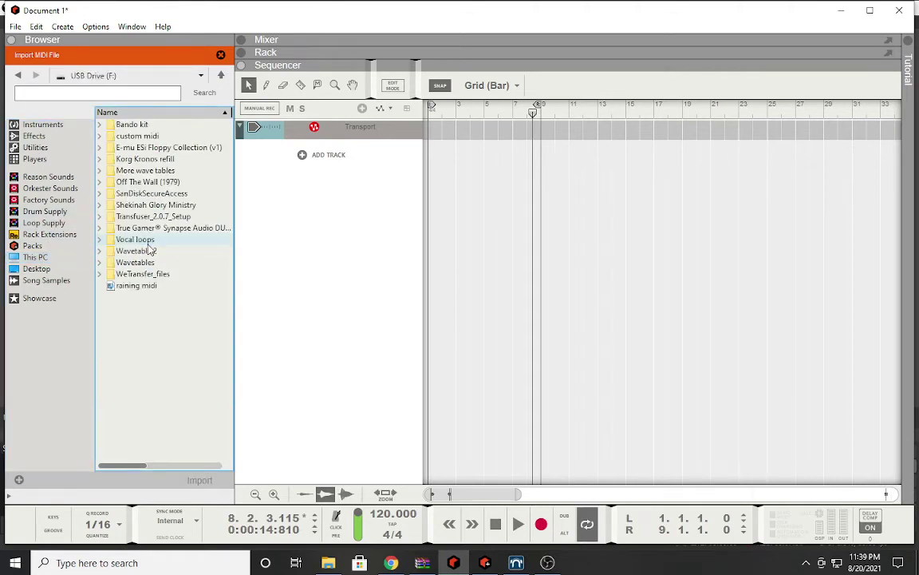
{"action": "double_click", "coordinate": [122, 136]}
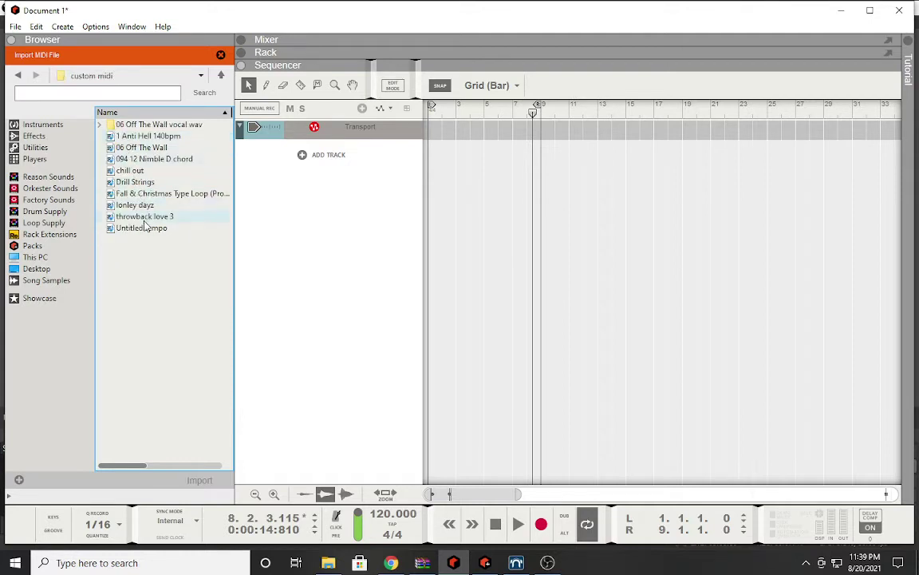
Drag 'throwback love 3' into the sequencer, creating Violin, Bass, Guitar and Voice tracks.
{"action": "left_click_drag", "start_coordinate": [145, 219], "coordinate": [458, 137]}
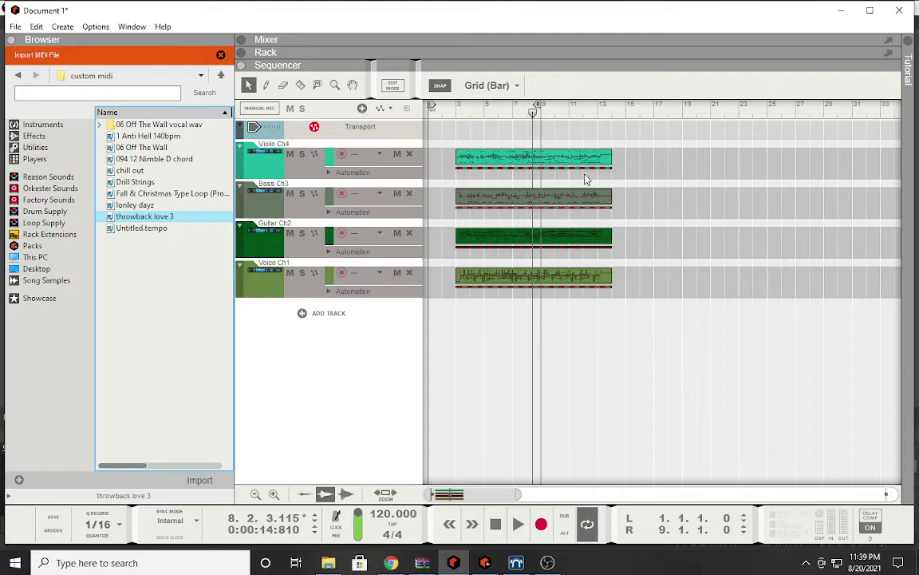
{"action": "left_click_drag", "start_coordinate": [587, 287], "coordinate": [450, 155]}
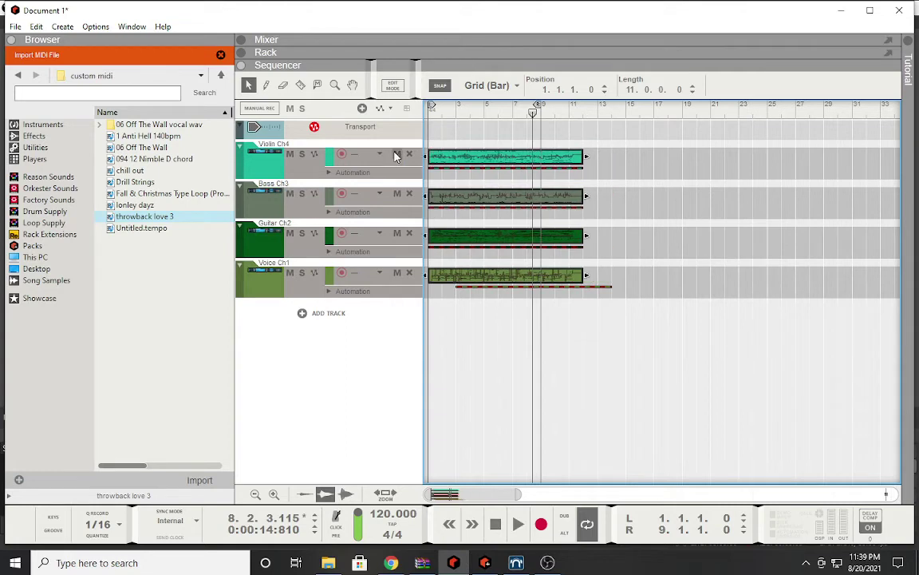
{"action": "left_click", "coordinate": [609, 292]}
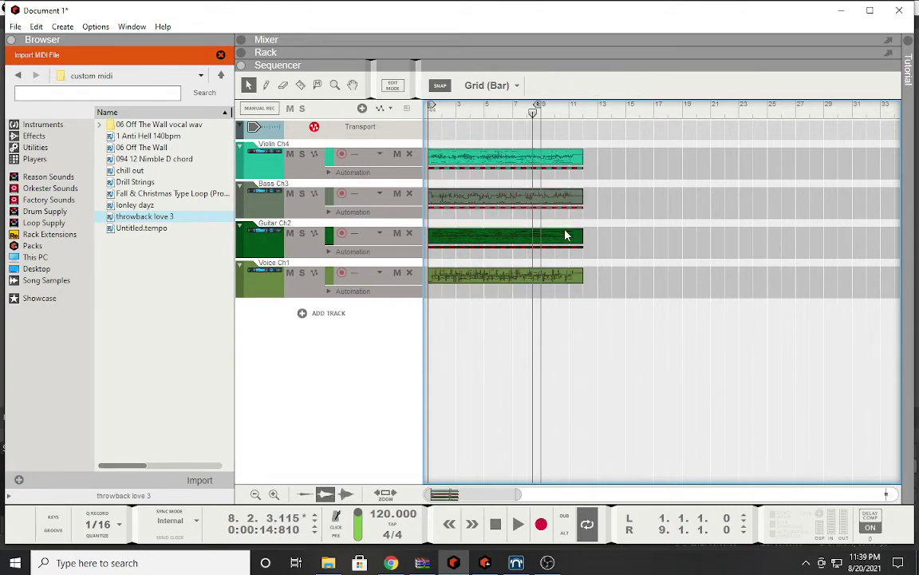
Select the Guitar Ch2, Violin Ch4 and Bass Ch3 clips in turn to inspect each part.
{"action": "left_click", "coordinate": [566, 253]}
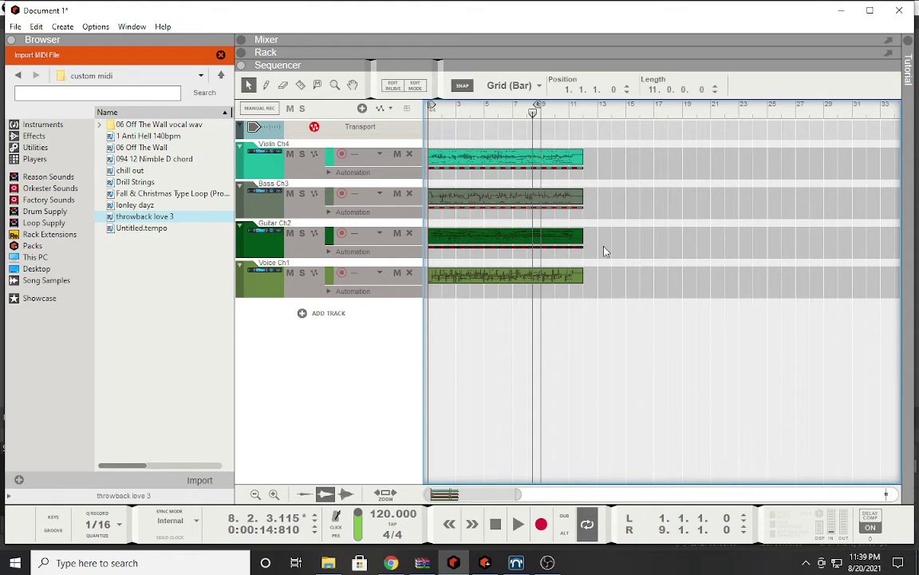
{"action": "left_click", "coordinate": [553, 170]}
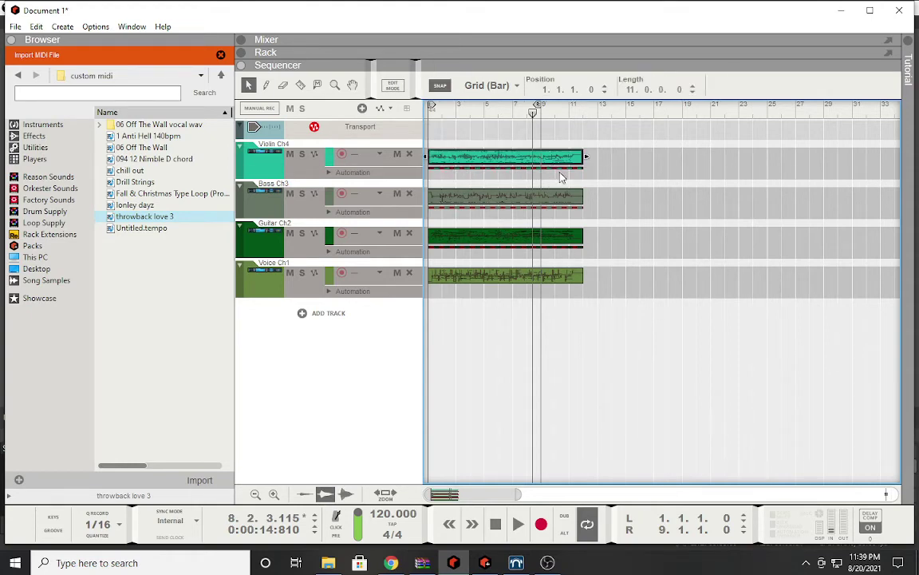
{"action": "left_click", "coordinate": [441, 173]}
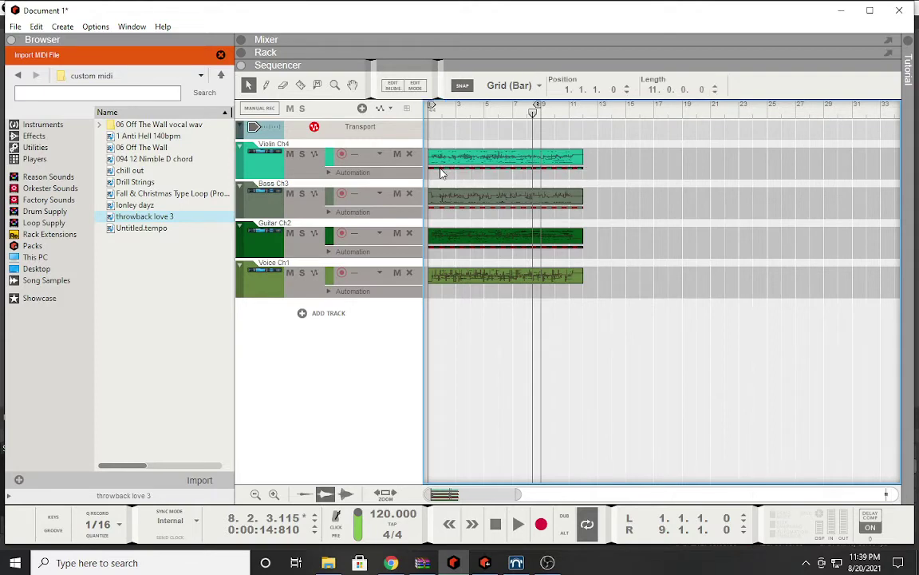
{"action": "left_click_drag", "start_coordinate": [441, 173], "coordinate": [562, 220]}
{"action": "left_click", "coordinate": [575, 199]}
{"action": "left_click", "coordinate": [615, 231]}
{"action": "left_click", "coordinate": [578, 201]}
{"action": "left_click", "coordinate": [576, 212]}
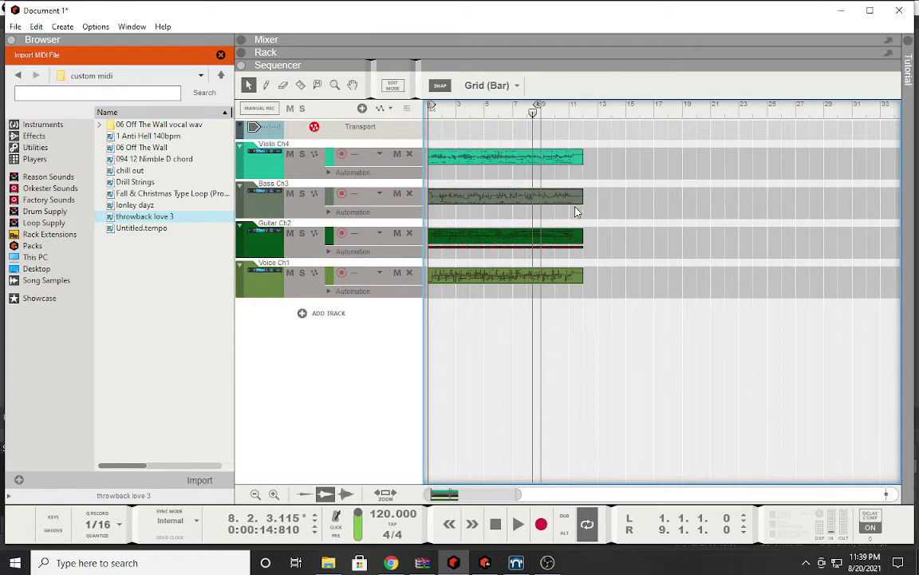
{"action": "left_click", "coordinate": [572, 252]}
{"action": "left_click", "coordinate": [571, 252]}
{"action": "mouse_move", "coordinate": [545, 252]}
{"action": "left_mouse_down"}
{"action": "mouse_move", "coordinate": [590, 250]}
{"action": "mouse_move", "coordinate": [560, 256]}
{"action": "mouse_move", "coordinate": [589, 260]}
{"action": "mouse_move", "coordinate": [559, 255]}
{"action": "left_mouse_up"}
{"action": "left_click", "coordinate": [594, 260]}
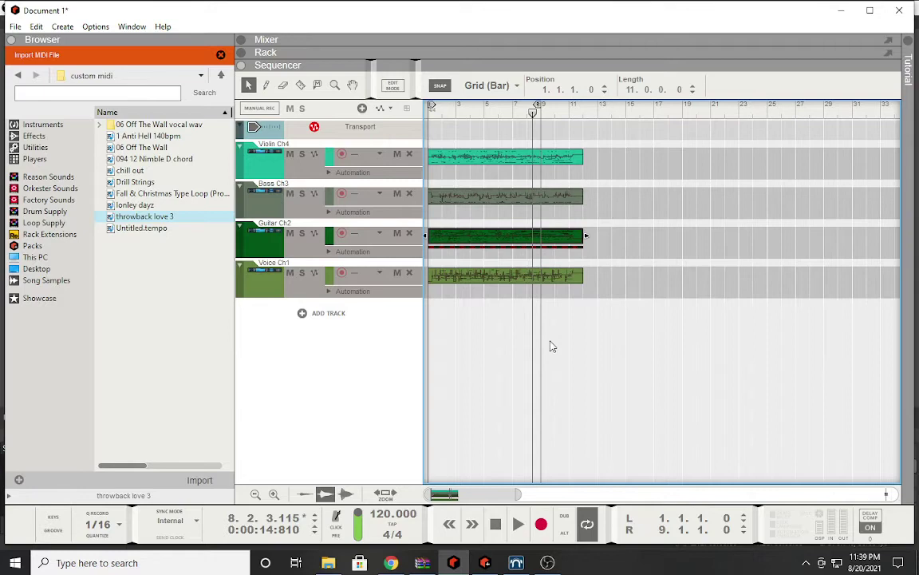
Solo the Voice Ch1 track and record-arm the Guitar Ch2 track.
{"action": "left_click", "coordinate": [302, 154]}
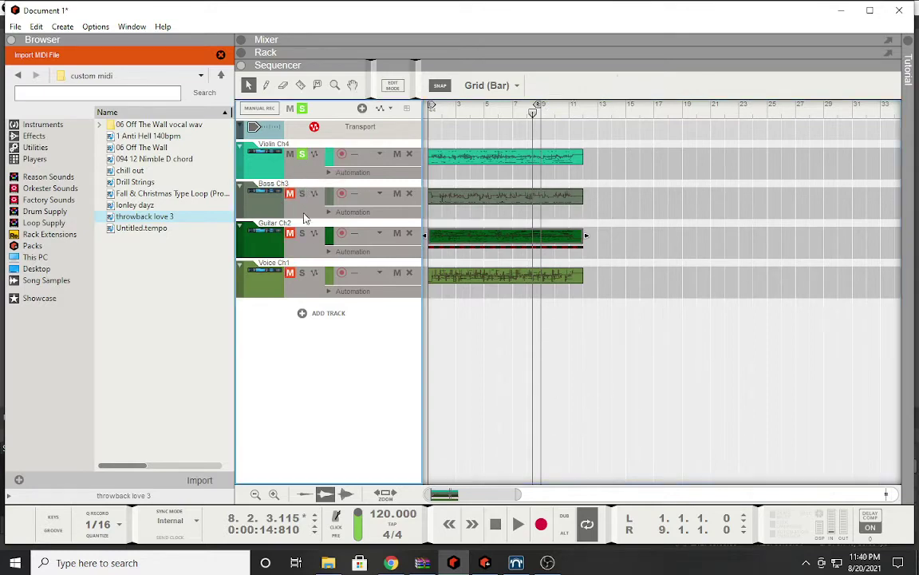
{"action": "left_click", "coordinate": [302, 273]}
{"action": "left_click", "coordinate": [302, 154]}
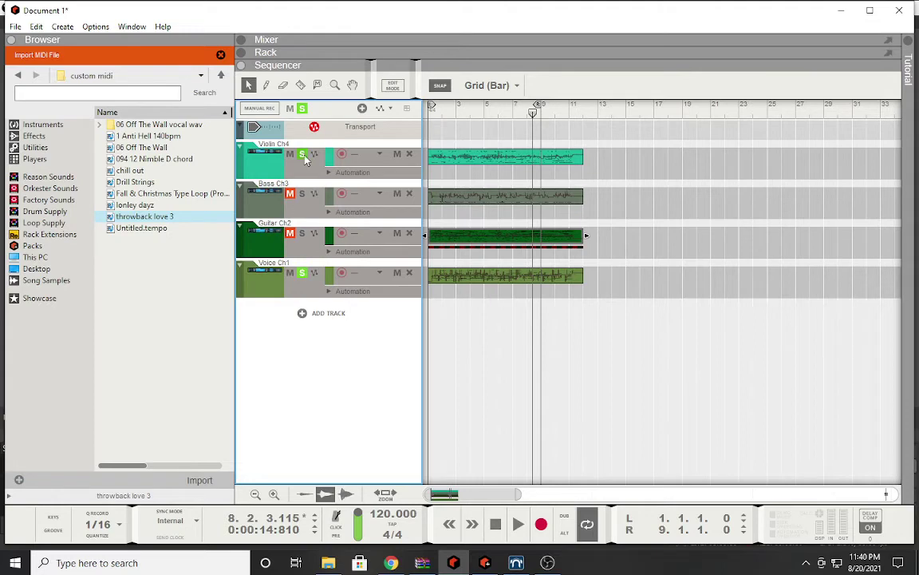
{"action": "left_click", "coordinate": [559, 250]}
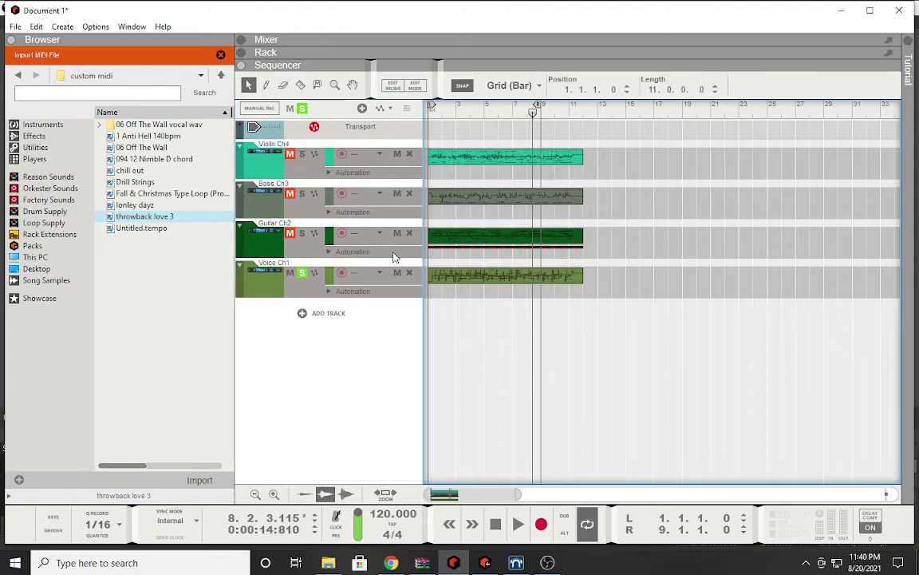
{"action": "left_click", "coordinate": [349, 254]}
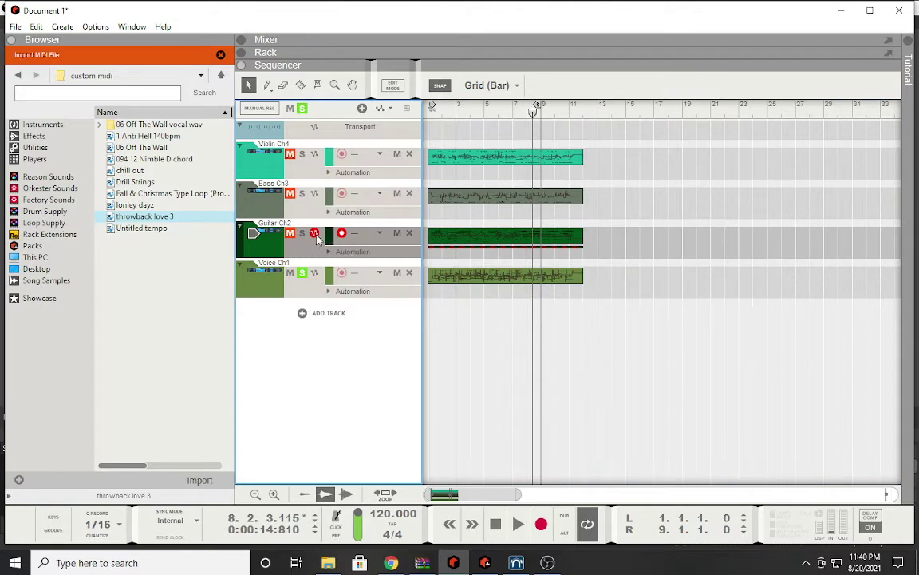
{"action": "left_click", "coordinate": [549, 250]}
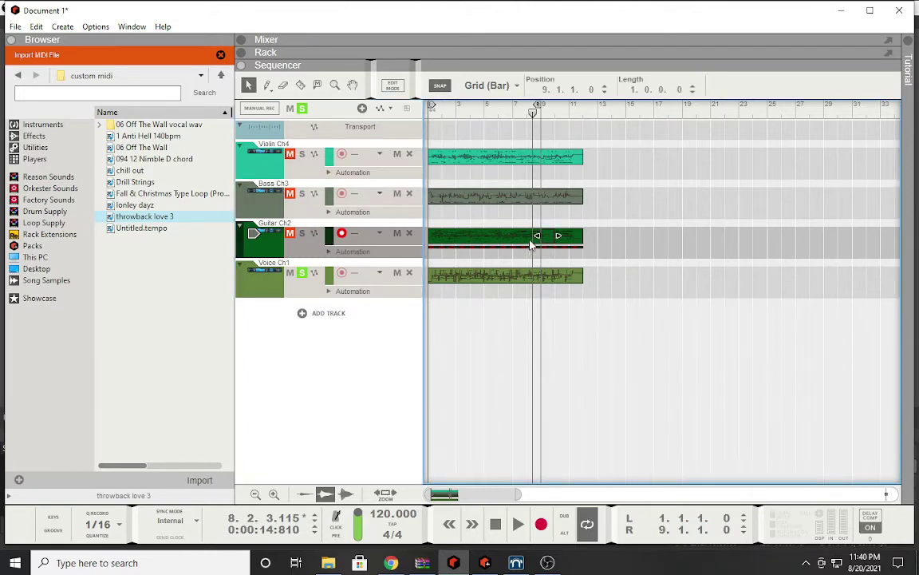
{"action": "left_click", "coordinate": [610, 235]}
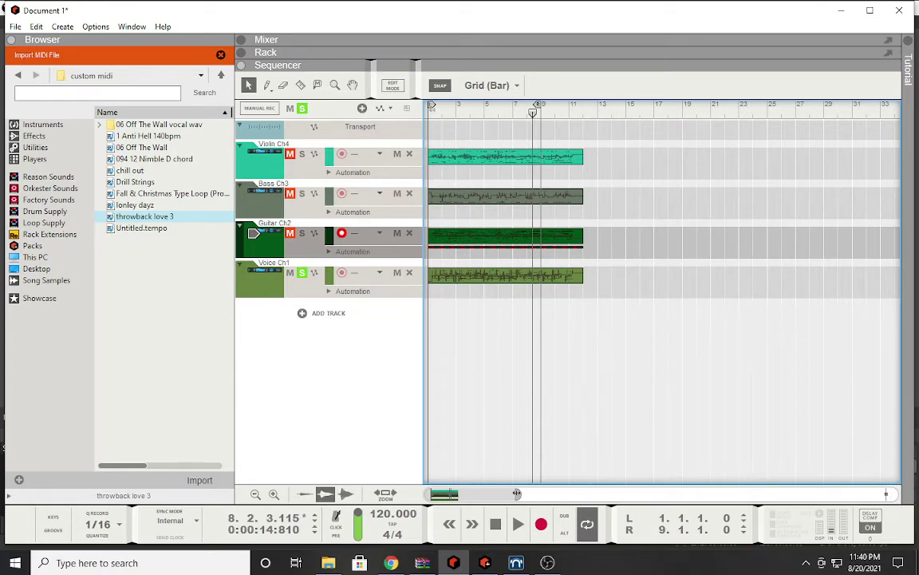
Zoom the sequencer, select the Voice Ch1 clip, and return the song position to the start.
{"action": "left_click_drag", "start_coordinate": [521, 495], "coordinate": [457, 495]}
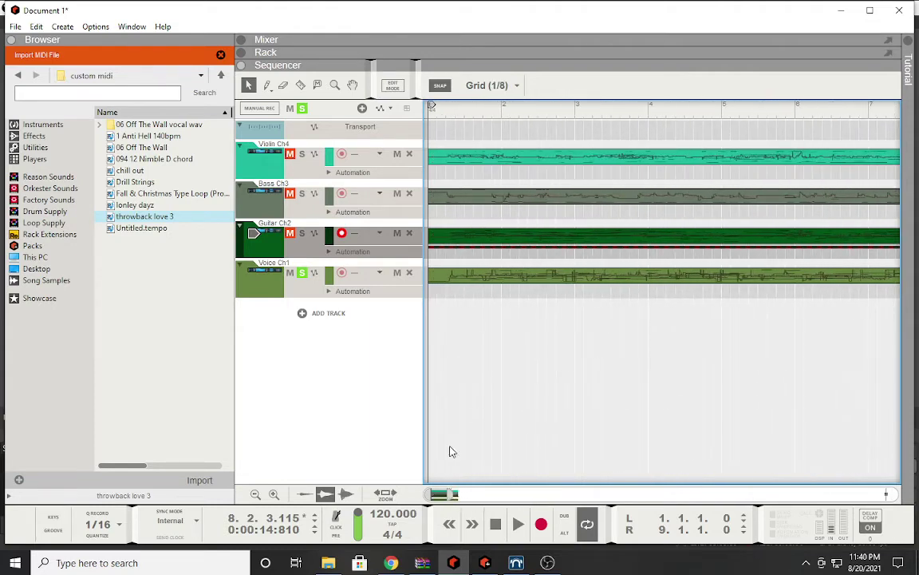
{"action": "left_click", "coordinate": [457, 251]}
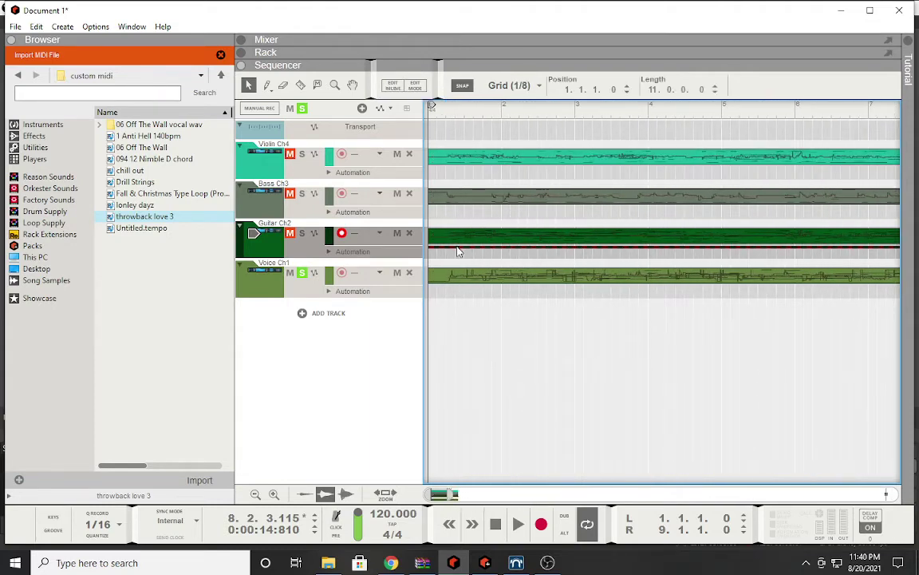
{"action": "left_click", "coordinate": [458, 252]}
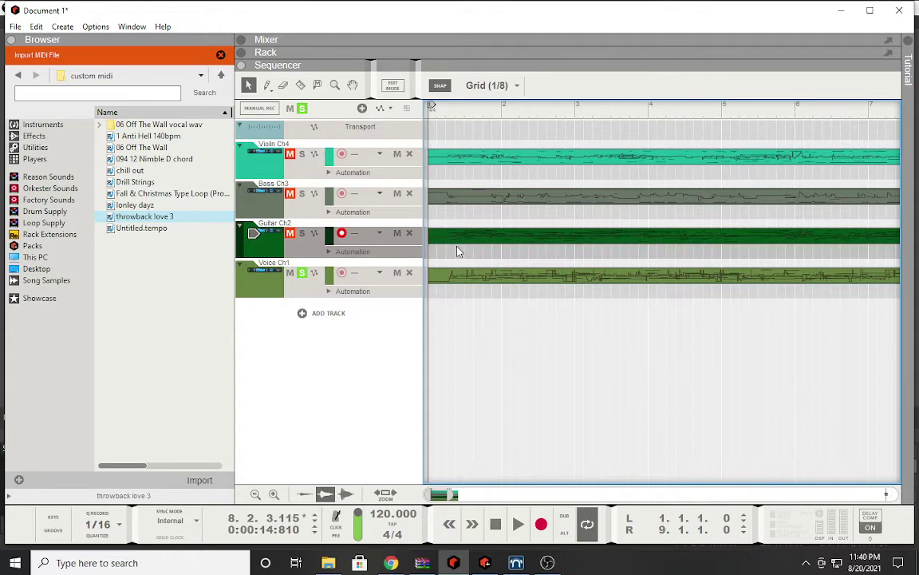
{"action": "left_click", "coordinate": [449, 282]}
{"action": "left_click", "coordinate": [495, 524]}
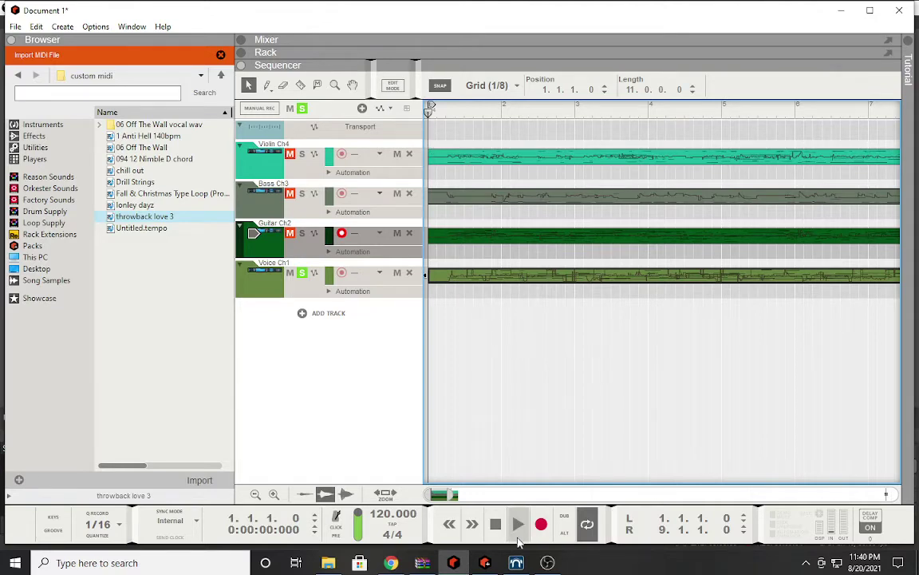
Show Voice Ch1's instrument in the rack, play the song, and raise its level to 5.94 dB.
{"action": "double_click", "coordinate": [263, 284]}
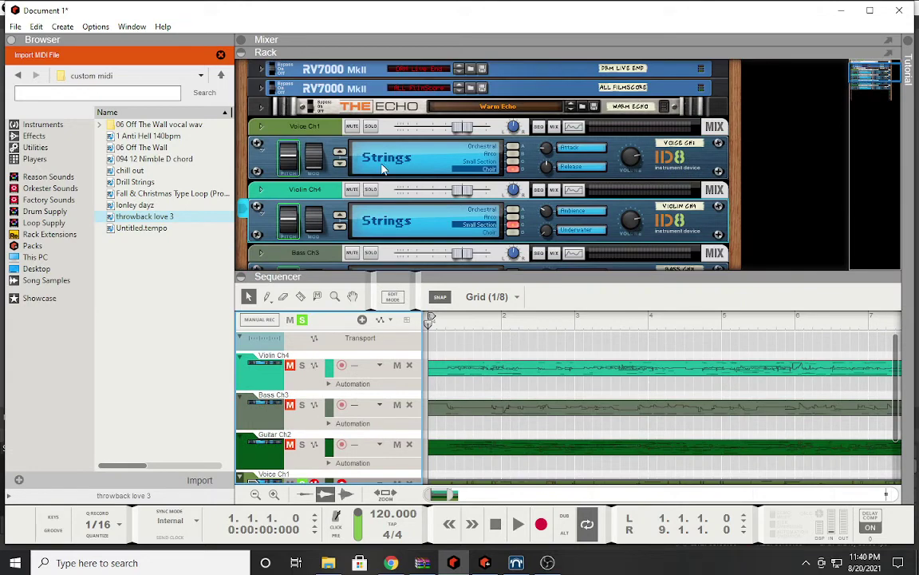
{"action": "left_click_drag", "start_coordinate": [471, 130], "coordinate": [460, 130]}
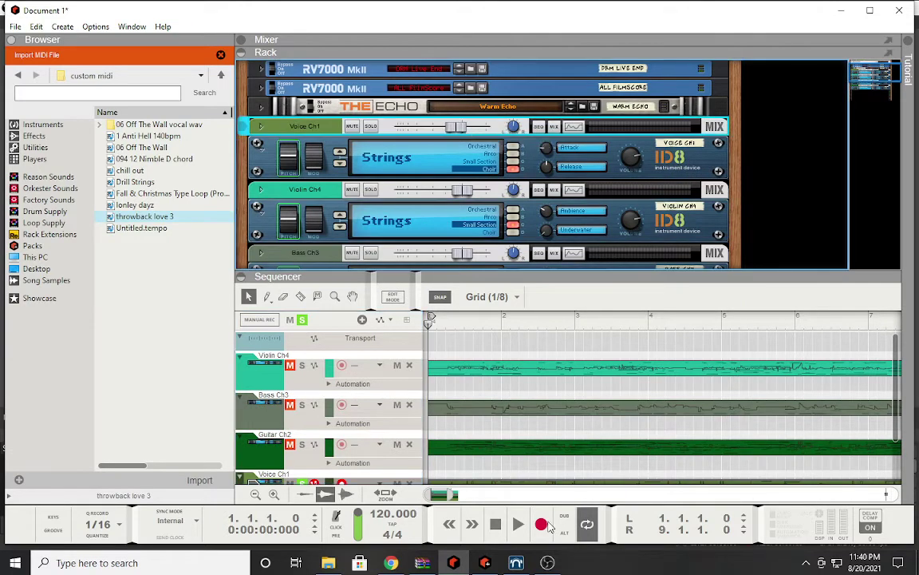
{"action": "left_click", "coordinate": [519, 526]}
{"action": "scroll", "coordinate": [477, 460], "scroll_direction": "down", "scroll_amount": 2}
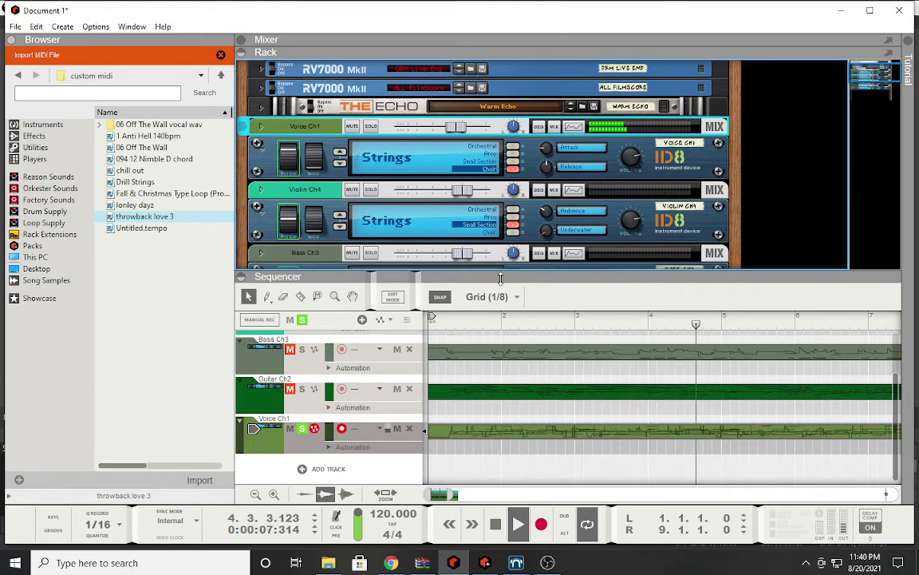
{"action": "left_click_drag", "start_coordinate": [459, 128], "coordinate": [478, 129]}
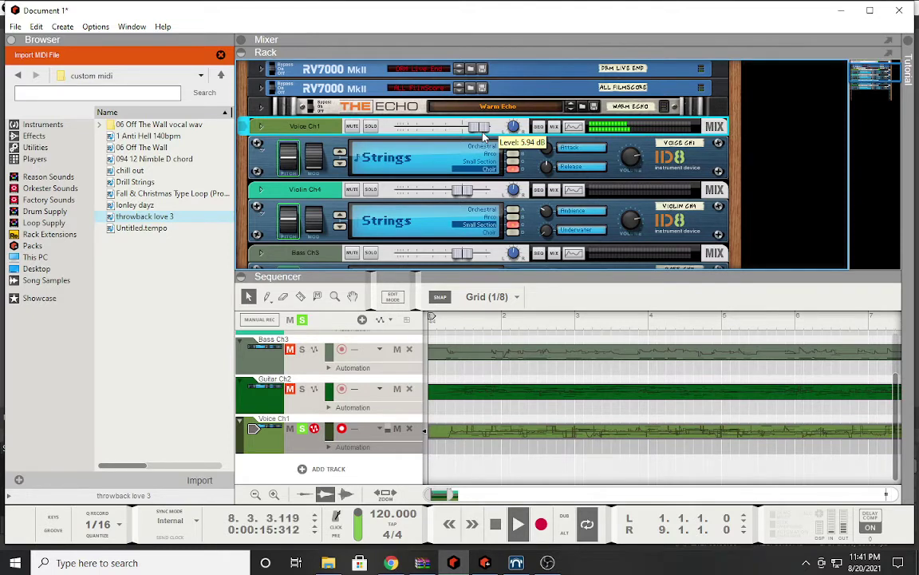
{"action": "double_click", "coordinate": [451, 432]}
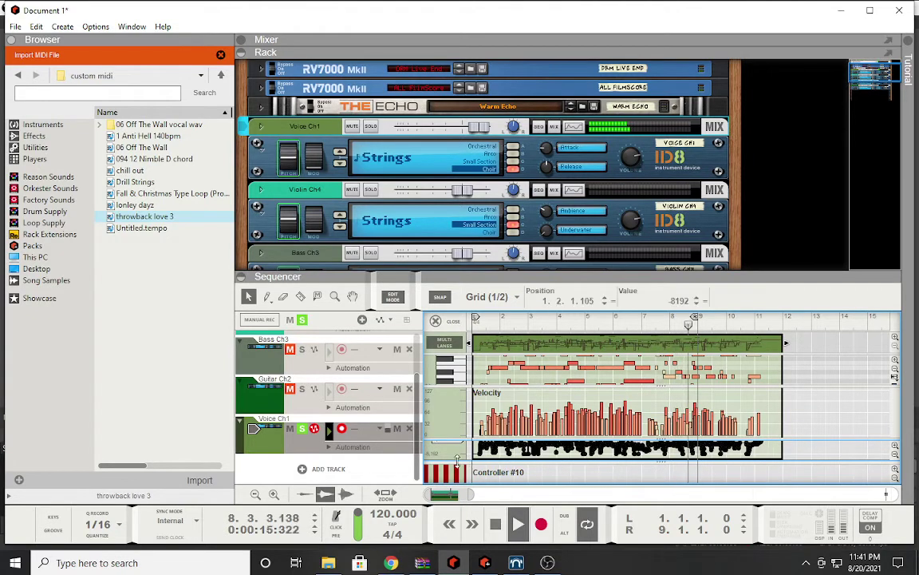
{"action": "key", "text": "Delete"}
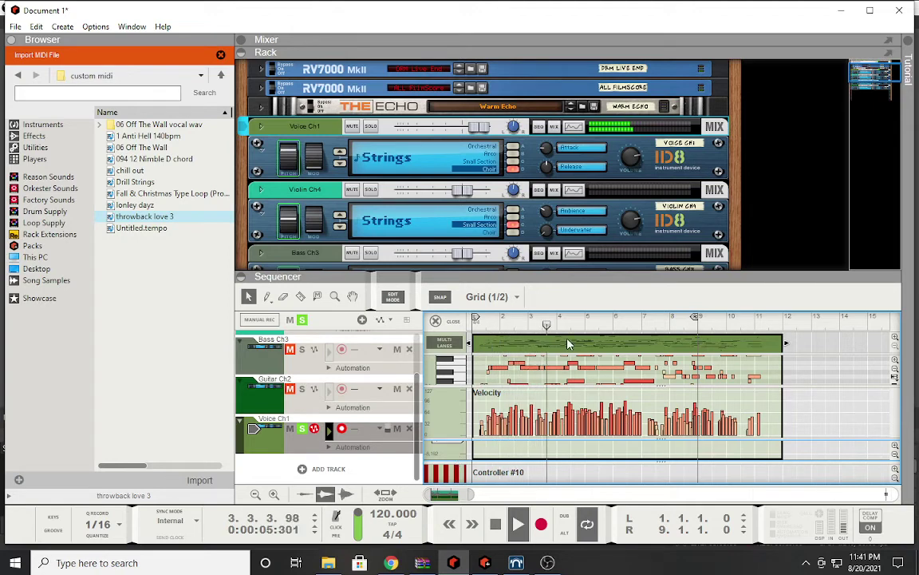
{"action": "scroll", "coordinate": [565, 372], "scroll_direction": "down", "scroll_amount": 2}
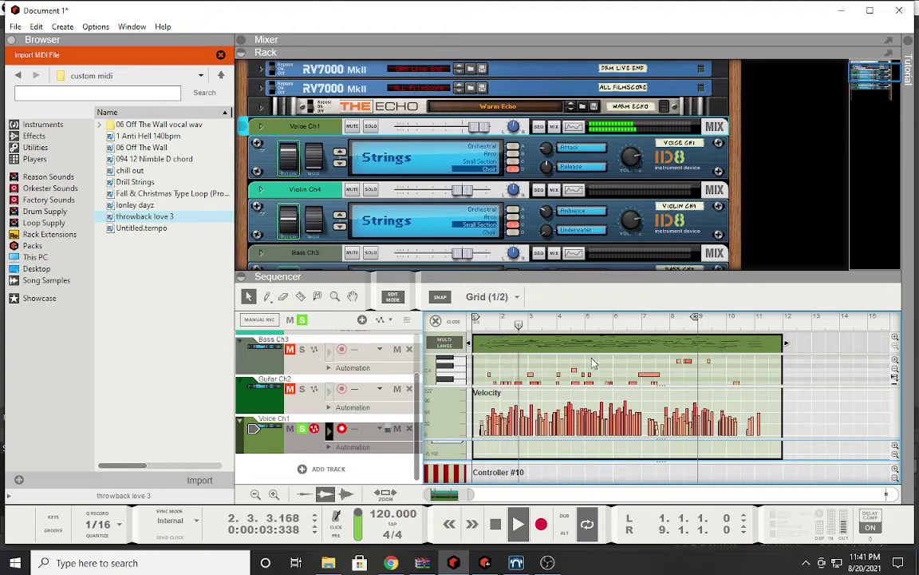
{"action": "scroll", "coordinate": [667, 363], "scroll_direction": "down", "scroll_amount": 3}
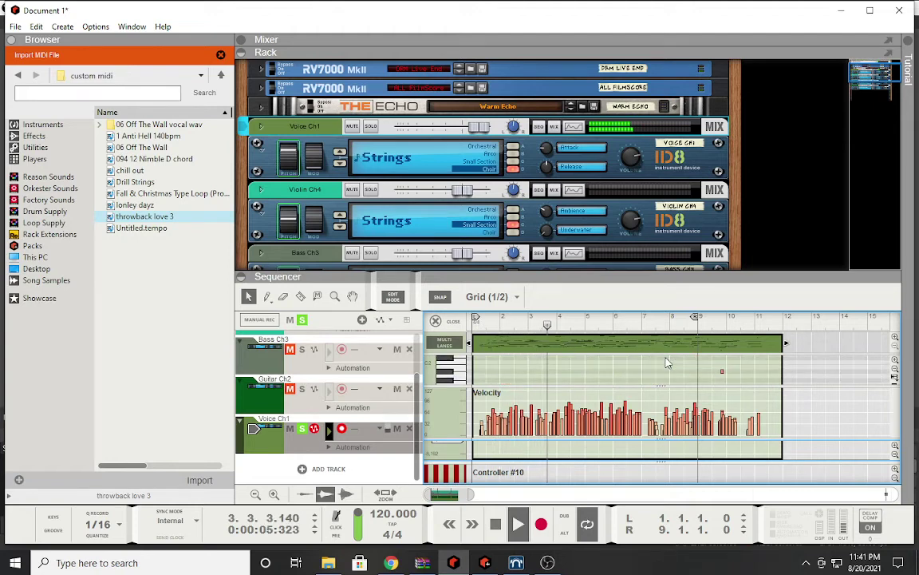
{"action": "scroll", "coordinate": [667, 364], "scroll_direction": "up", "scroll_amount": 3}
{"action": "scroll", "coordinate": [667, 363], "scroll_direction": "down", "scroll_amount": 2}
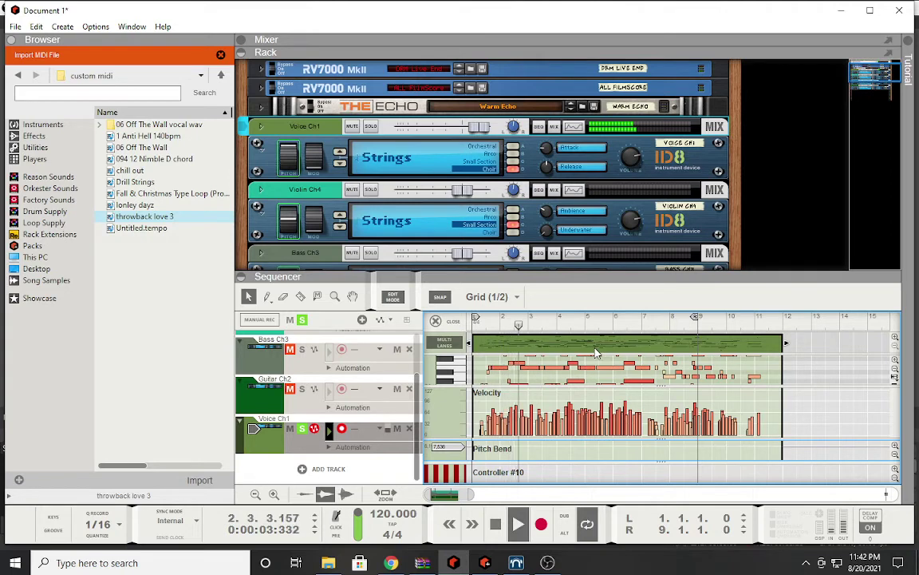
Transpose the Voice Ch1 clip's notes by -1 semitone with the Tool Window's Pitch Apply.
{"action": "key", "text": "F8"}
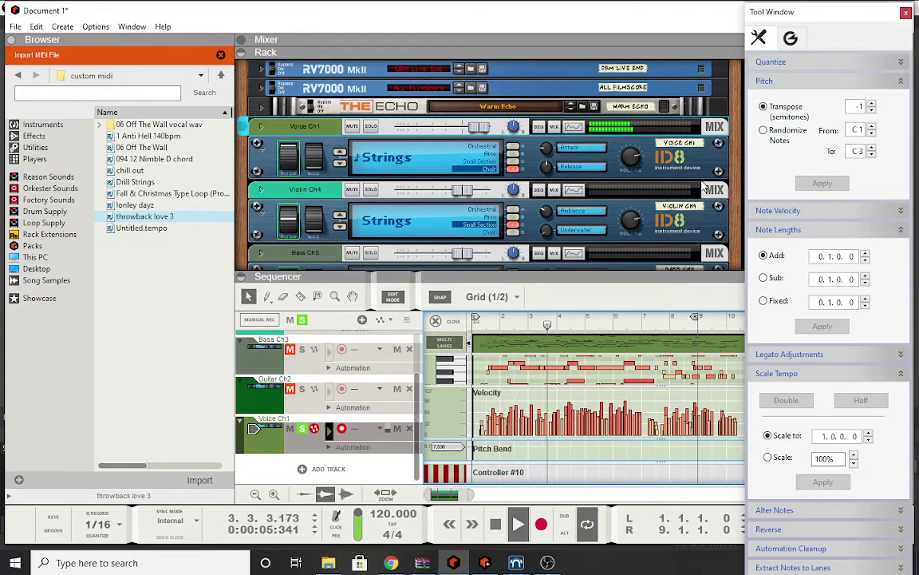
{"action": "left_click", "coordinate": [581, 357]}
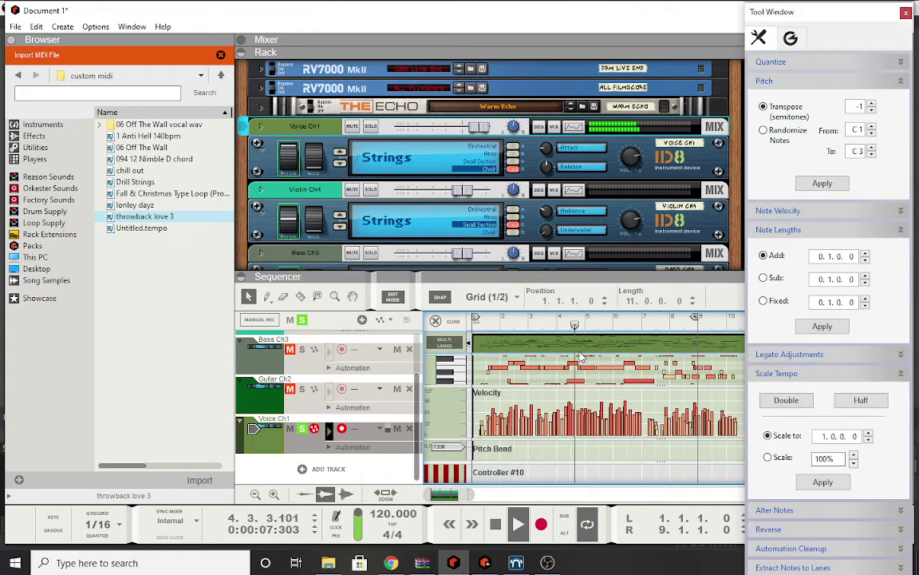
{"action": "left_click", "coordinate": [822, 184]}
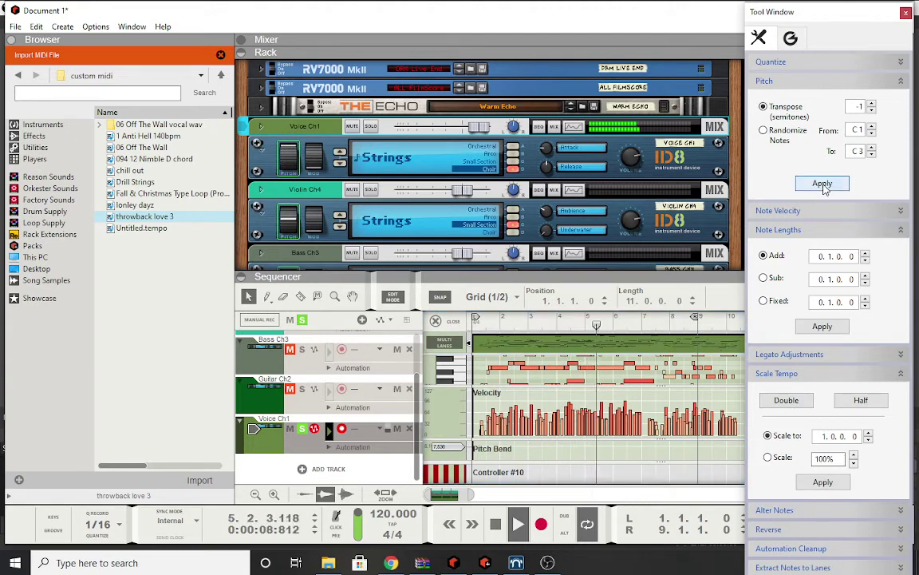
Close the Tool Window, return to the all-tracks arrangement, and stop playback at bar 1.
{"action": "left_click", "coordinate": [906, 13]}
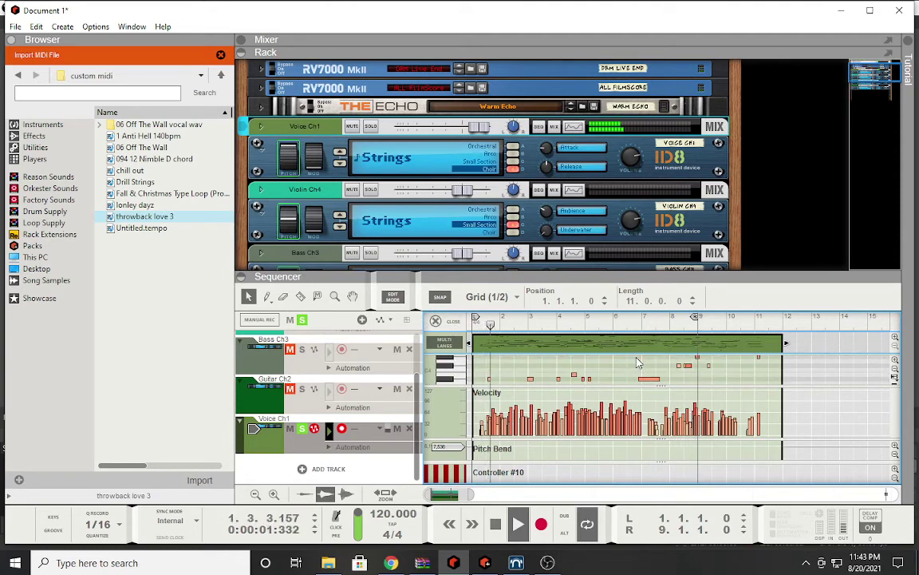
{"action": "left_click", "coordinate": [447, 321]}
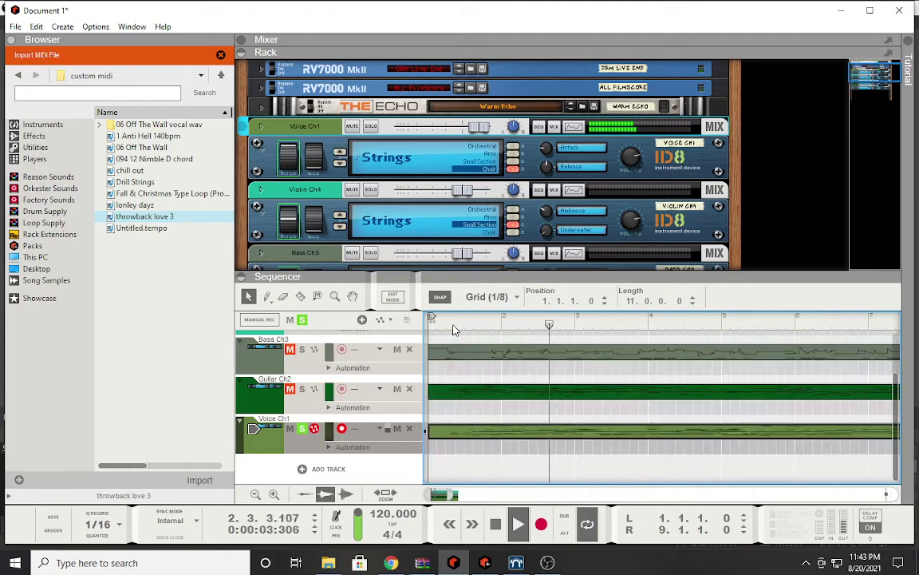
{"action": "left_click", "coordinate": [494, 525]}
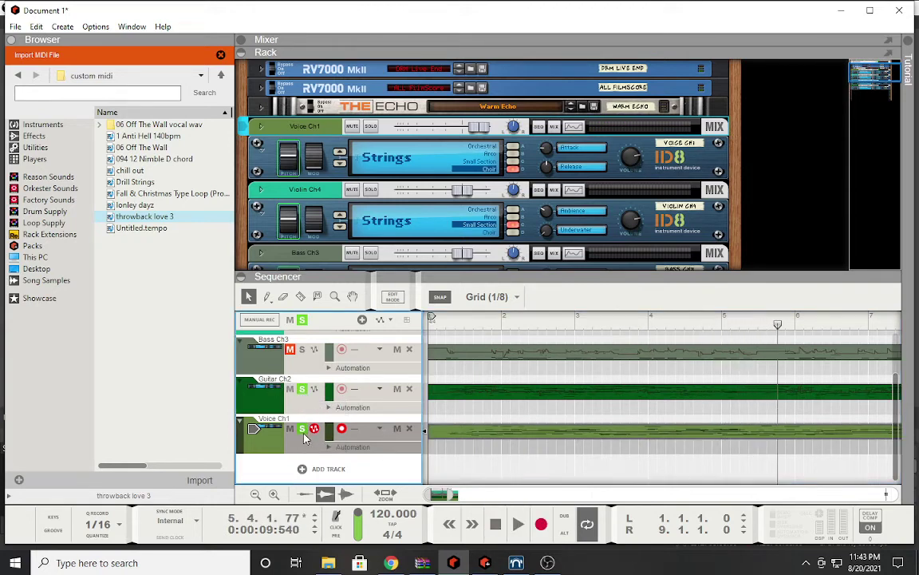
{"action": "left_click", "coordinate": [429, 327]}
{"action": "scroll", "coordinate": [459, 461], "scroll_direction": "up", "scroll_amount": 1}
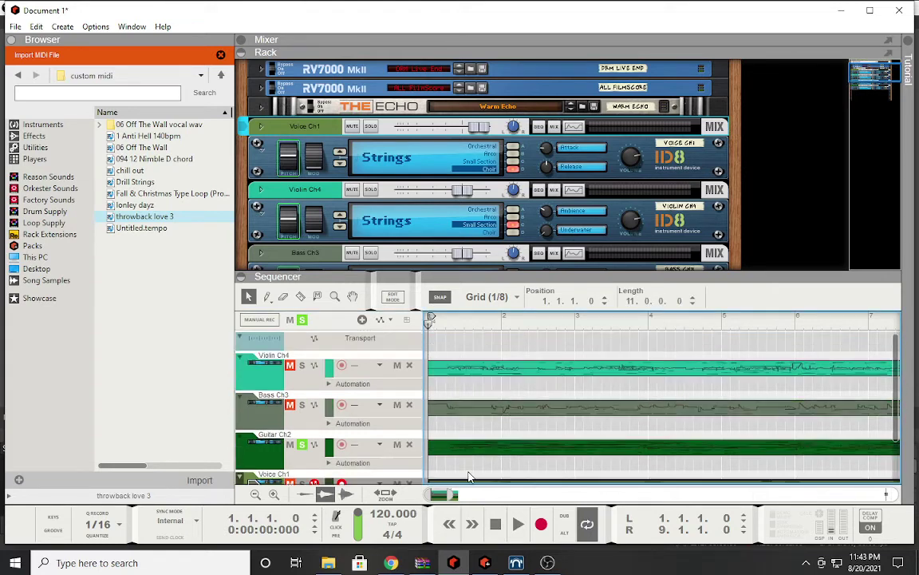
Open the Guitar Ch2 clip, start playback, raise its fader and set its ID8 to Clean Electric.
{"action": "left_click", "coordinate": [447, 411]}
{"action": "double_click", "coordinate": [447, 411]}
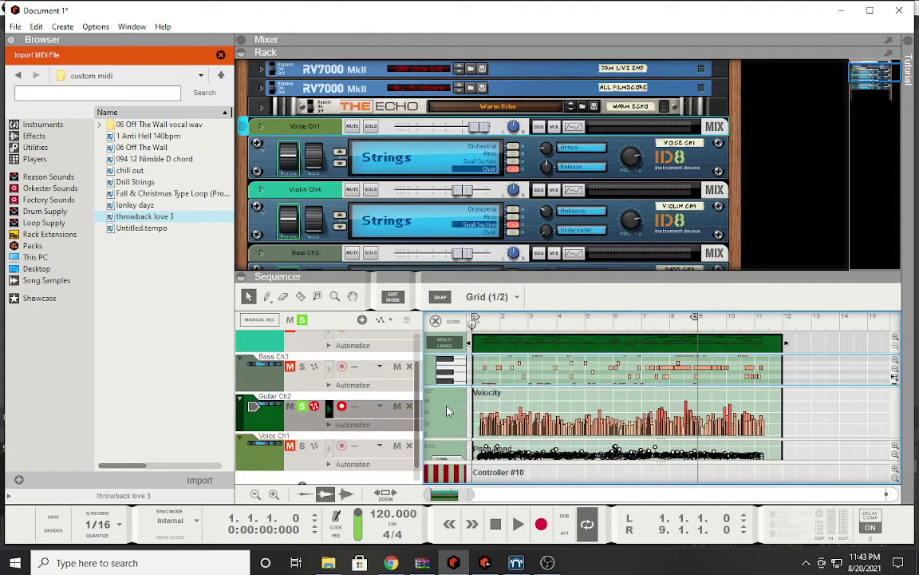
{"action": "left_click", "coordinate": [513, 529]}
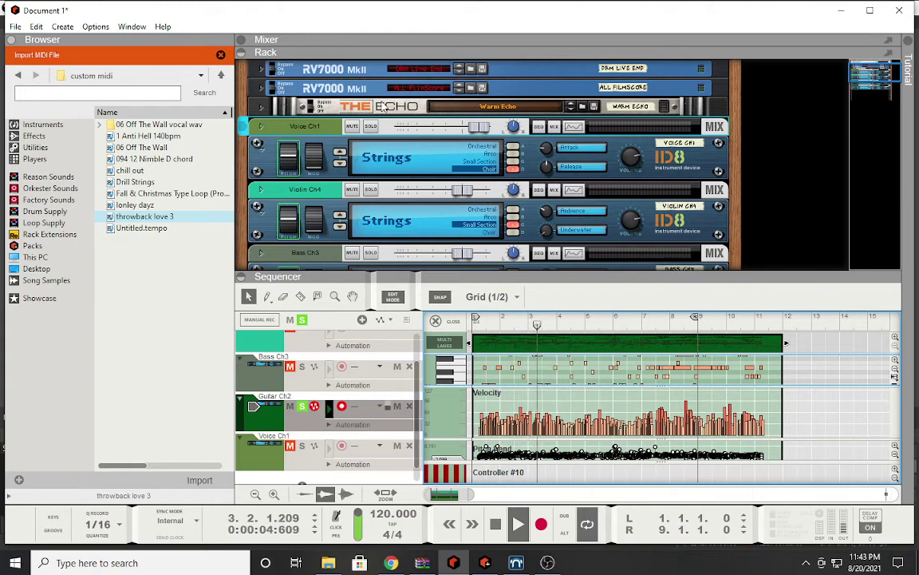
{"action": "scroll", "coordinate": [462, 199], "scroll_direction": "down", "scroll_amount": 3}
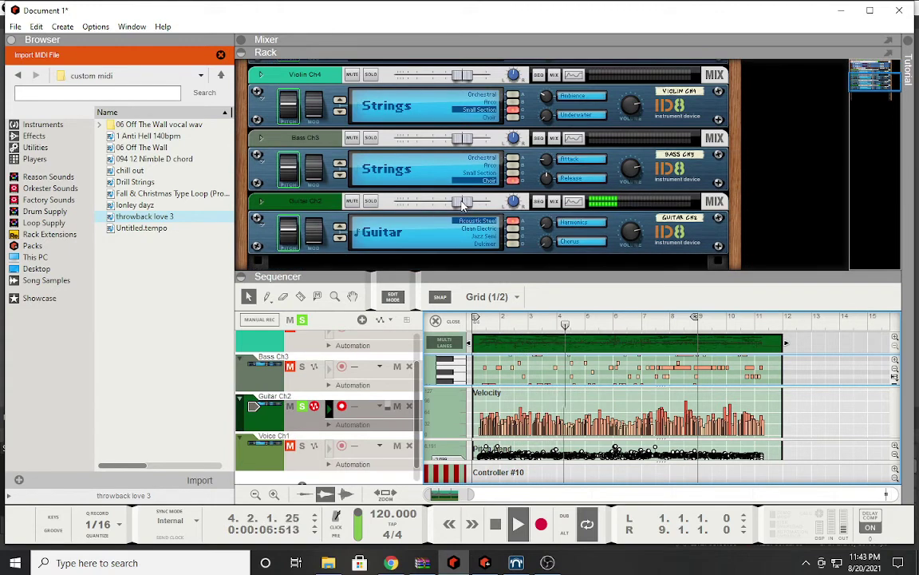
{"action": "left_click_drag", "start_coordinate": [462, 203], "coordinate": [485, 203]}
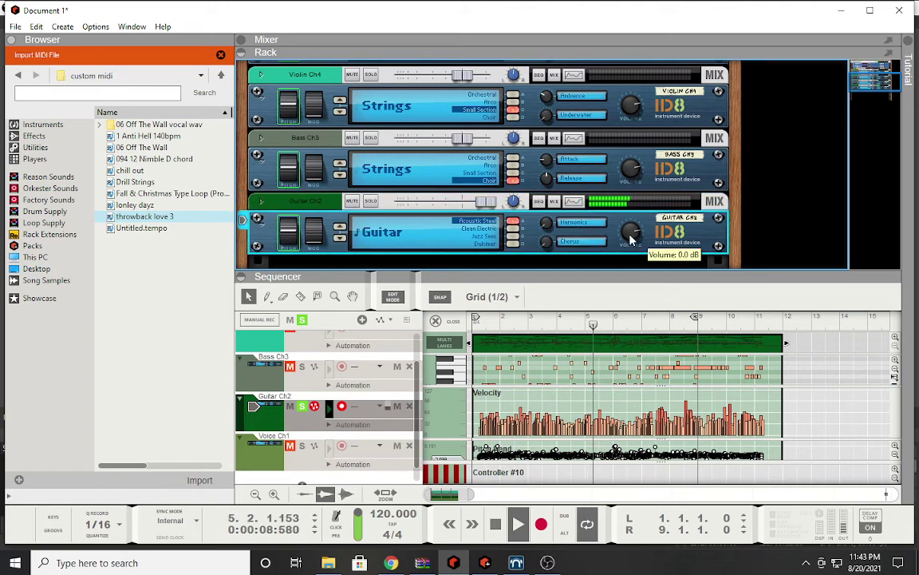
{"action": "left_click", "coordinate": [512, 228]}
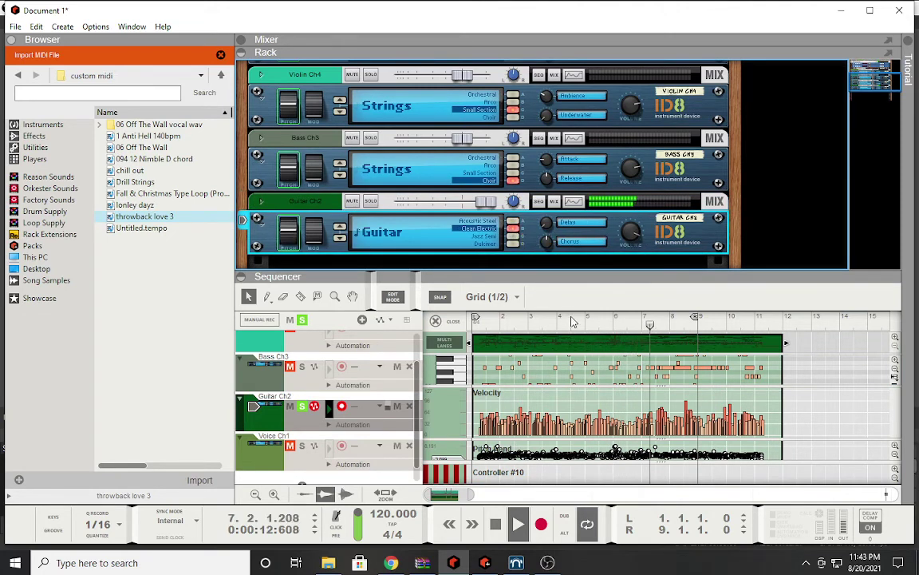
Delete all pitch-bend events from the Guitar Ch2 clip's Pitch Bend lane.
{"action": "left_click", "coordinate": [587, 456]}
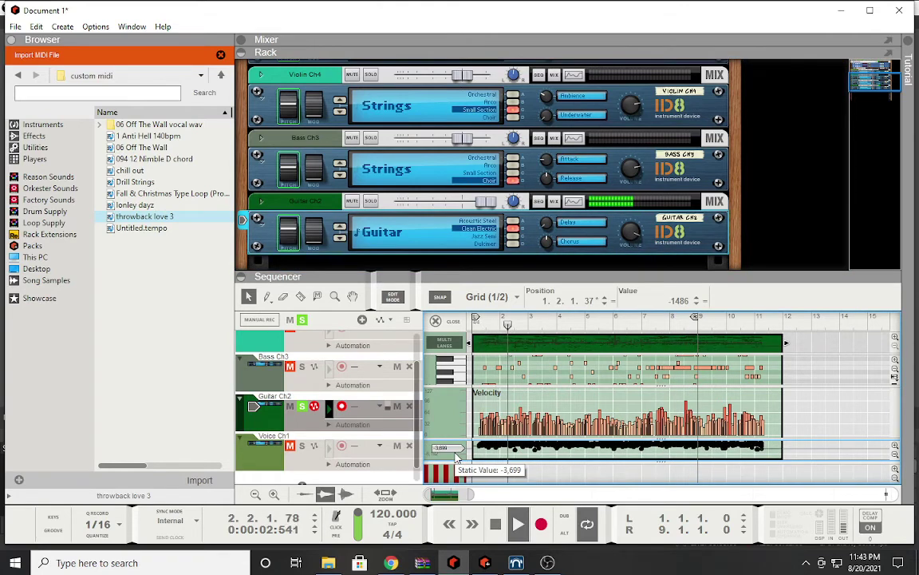
{"action": "key", "text": "Delete"}
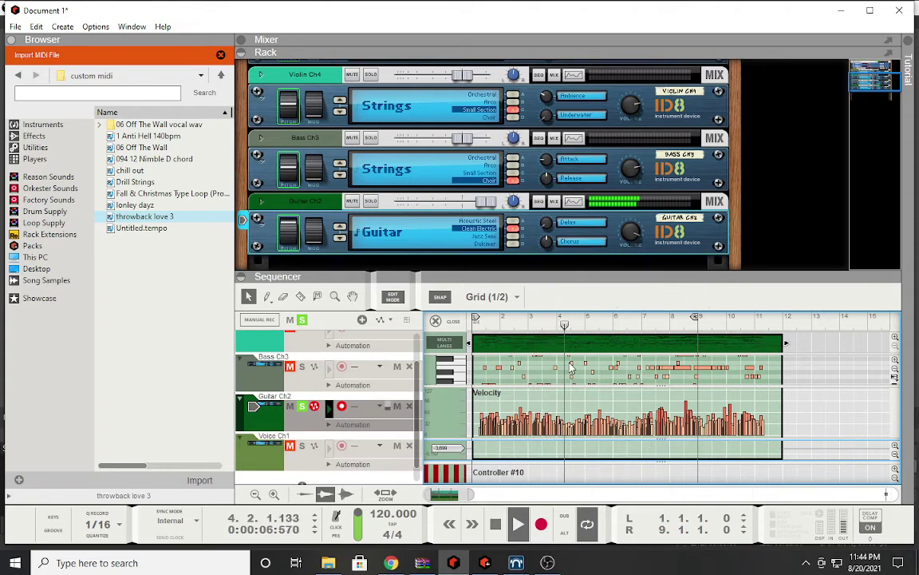
{"action": "scroll", "coordinate": [571, 367], "scroll_direction": "down", "scroll_amount": 2}
{"action": "scroll", "coordinate": [571, 367], "scroll_direction": "down", "scroll_amount": 2}
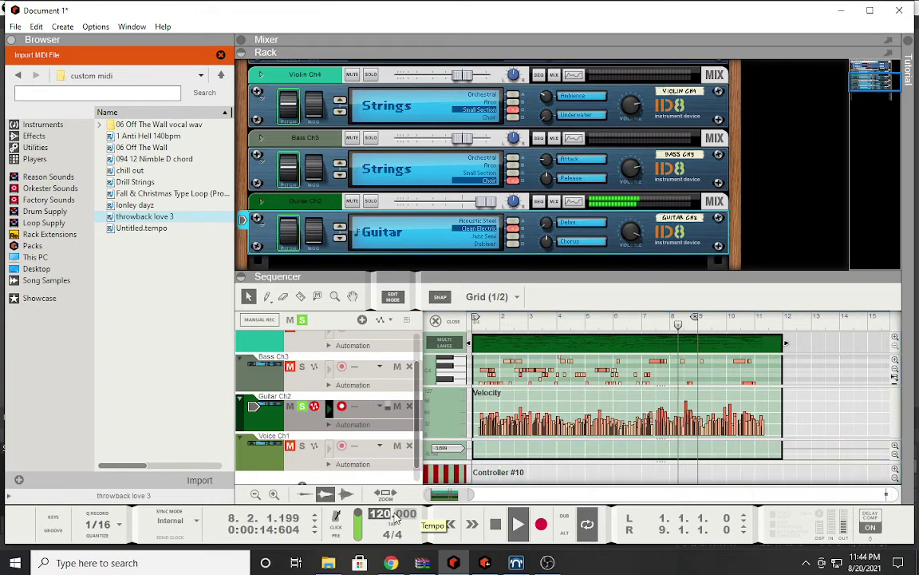
Change the song tempo from 120 to 90.
{"action": "type", "text": "90"}
{"action": "key", "text": "Return"}
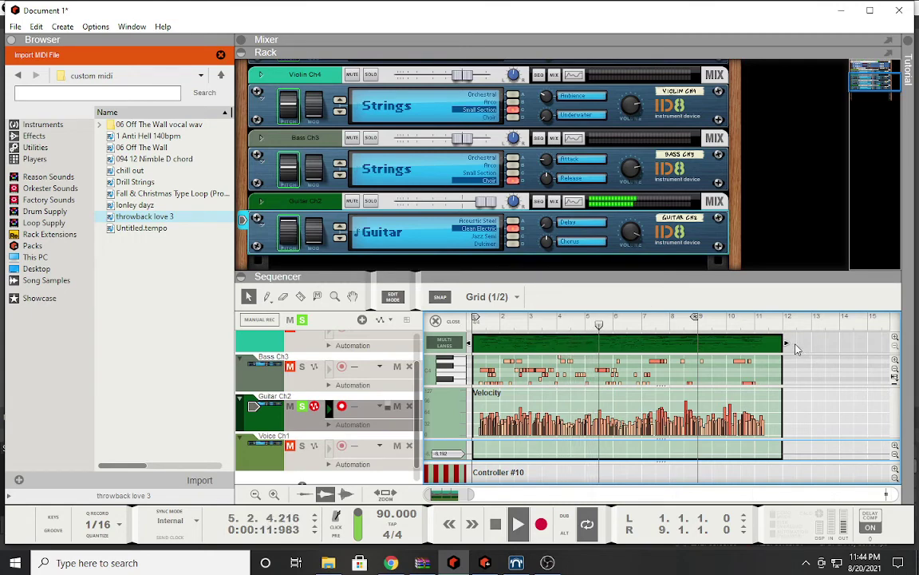
Extend the Guitar Ch2 clip to end at bar 17 and move the R locator to bar 14.
{"action": "left_click_drag", "start_coordinate": [787, 345], "coordinate": [855, 349]}
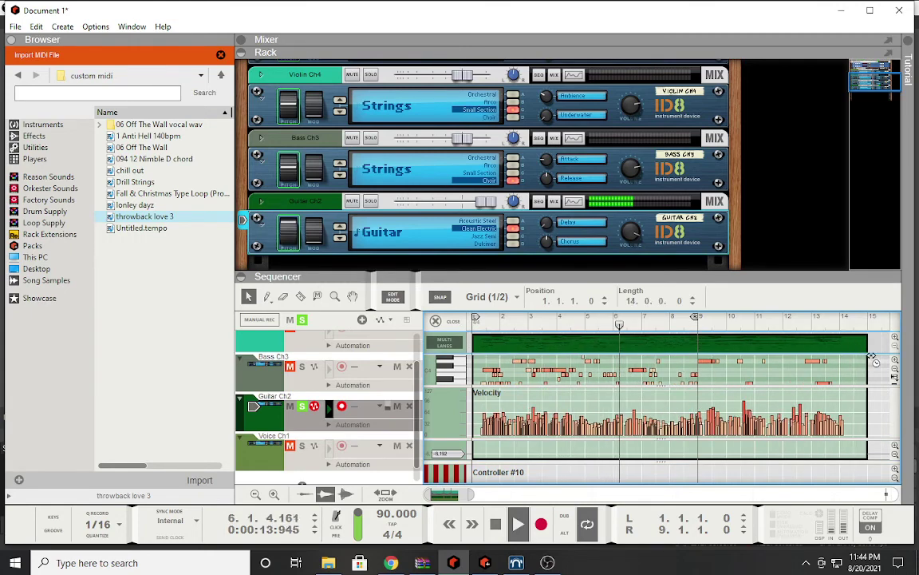
{"action": "scroll", "coordinate": [838, 357], "scroll_direction": "right", "scroll_amount": 5}
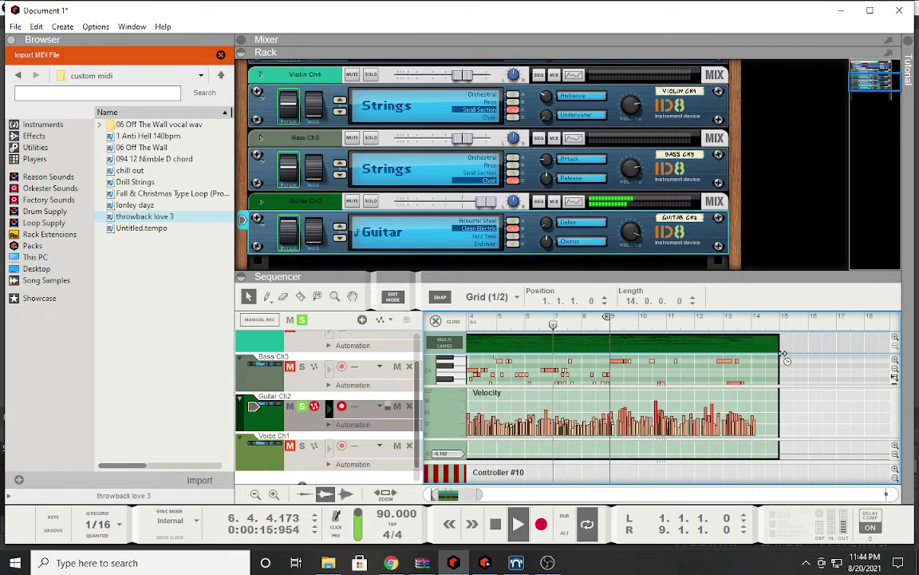
{"action": "left_click_drag", "start_coordinate": [782, 354], "coordinate": [751, 355]}
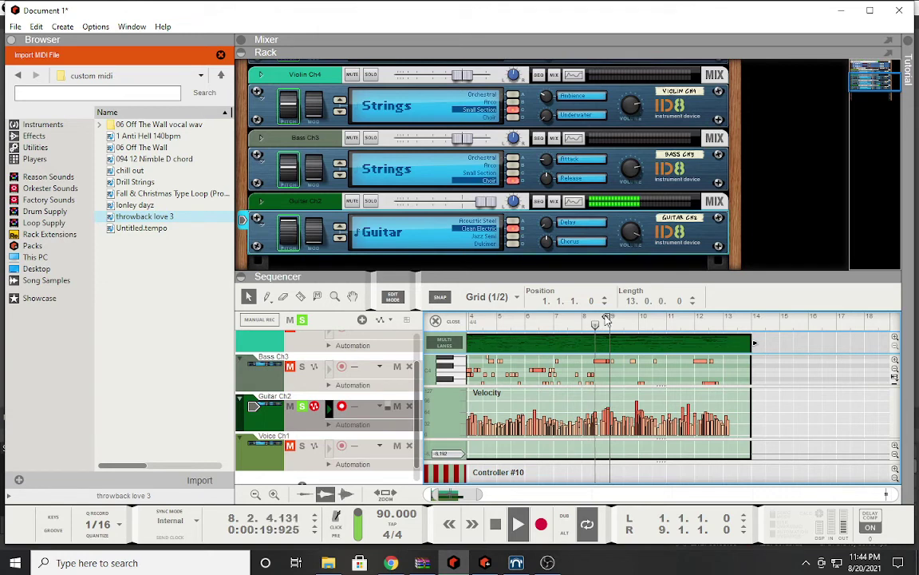
{"action": "left_click_drag", "start_coordinate": [605, 319], "coordinate": [743, 339]}
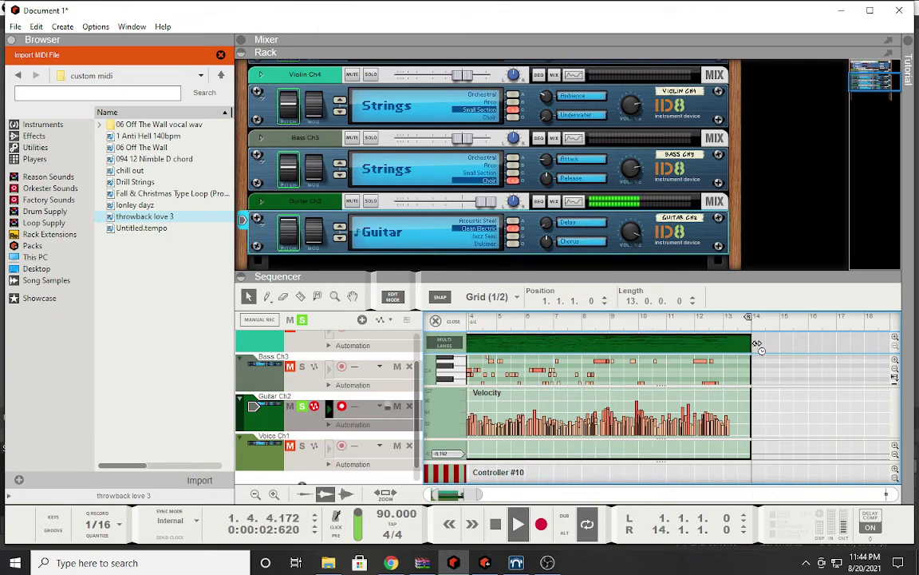
{"action": "left_click_drag", "start_coordinate": [757, 345], "coordinate": [838, 347]}
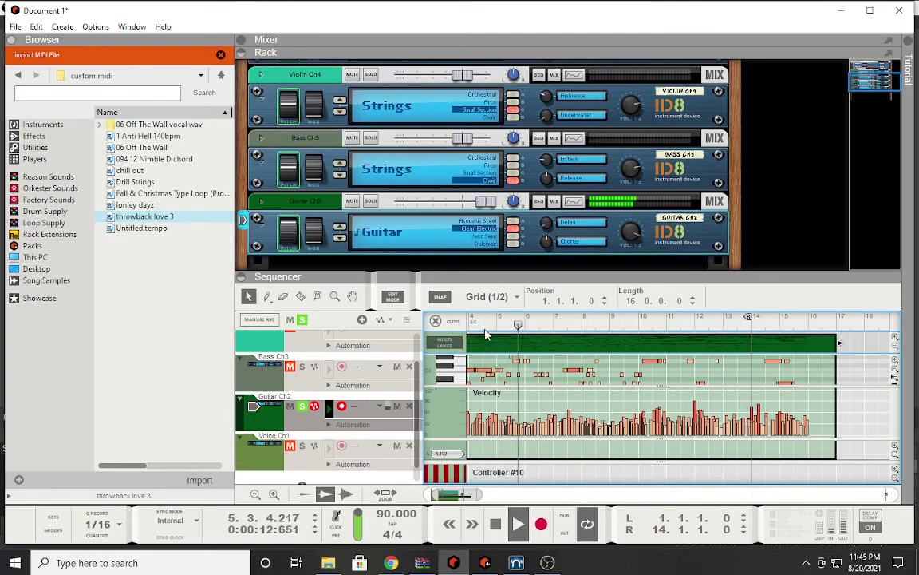
Return to arrangement view, unmute the Bass Ch3 track, and restart playback from the beginning.
{"action": "left_click", "coordinate": [443, 327]}
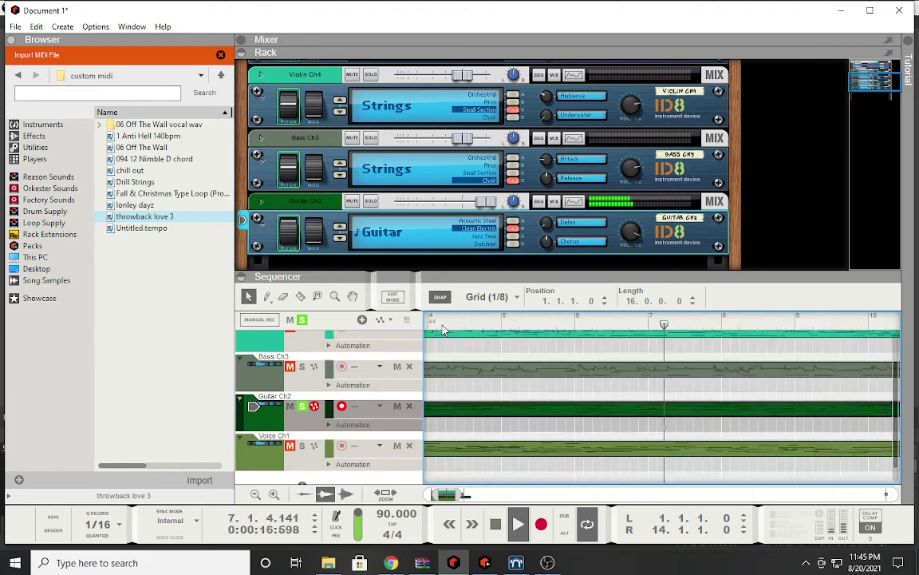
{"action": "left_click", "coordinate": [495, 523]}
{"action": "left_click", "coordinate": [475, 372]}
{"action": "left_click", "coordinate": [291, 366]}
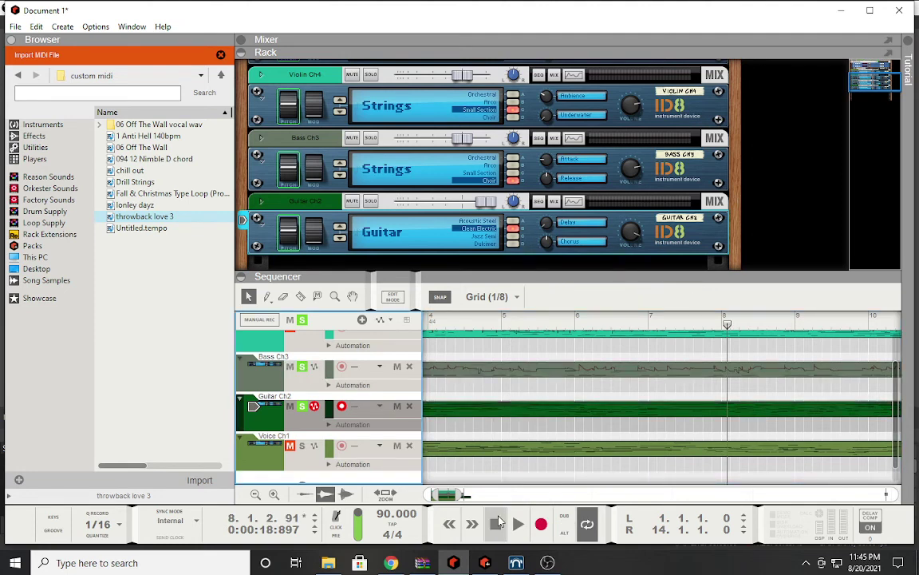
{"action": "left_click", "coordinate": [496, 523]}
{"action": "left_click", "coordinate": [516, 528]}
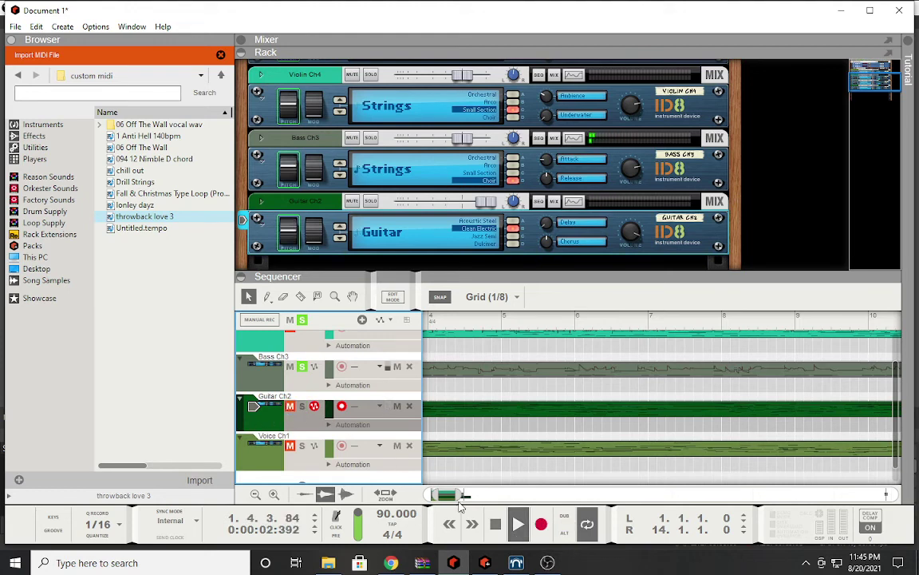
{"action": "scroll", "coordinate": [405, 496], "scroll_direction": "down", "scroll_amount": 5}
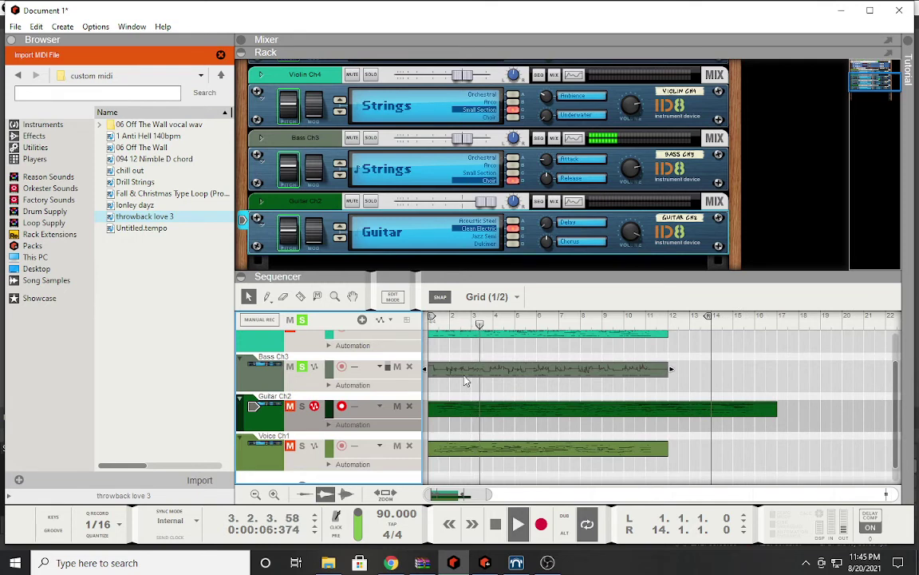
Open the Bass Ch3 clip, delete every pitch-bend point, then stop playback at the song start.
{"action": "double_click", "coordinate": [479, 368]}
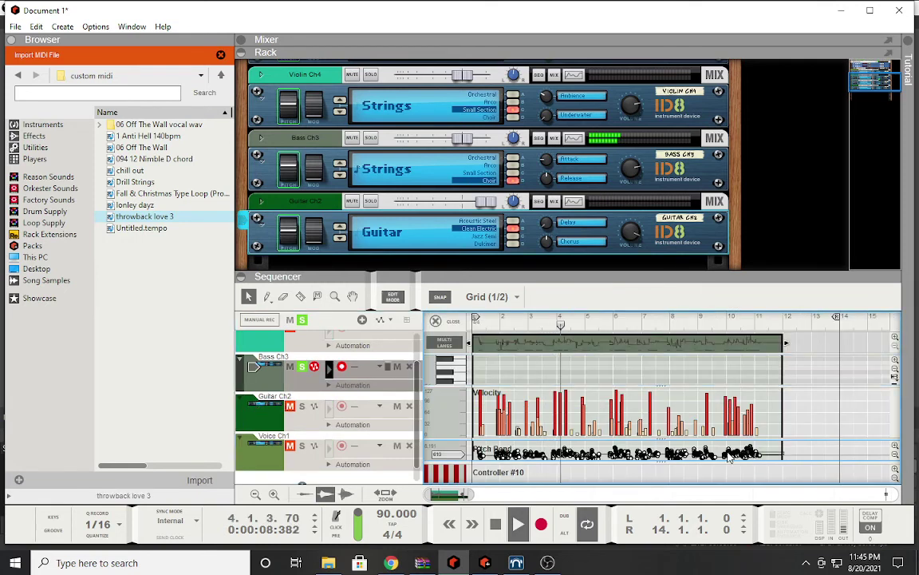
{"action": "left_click", "coordinate": [476, 454]}
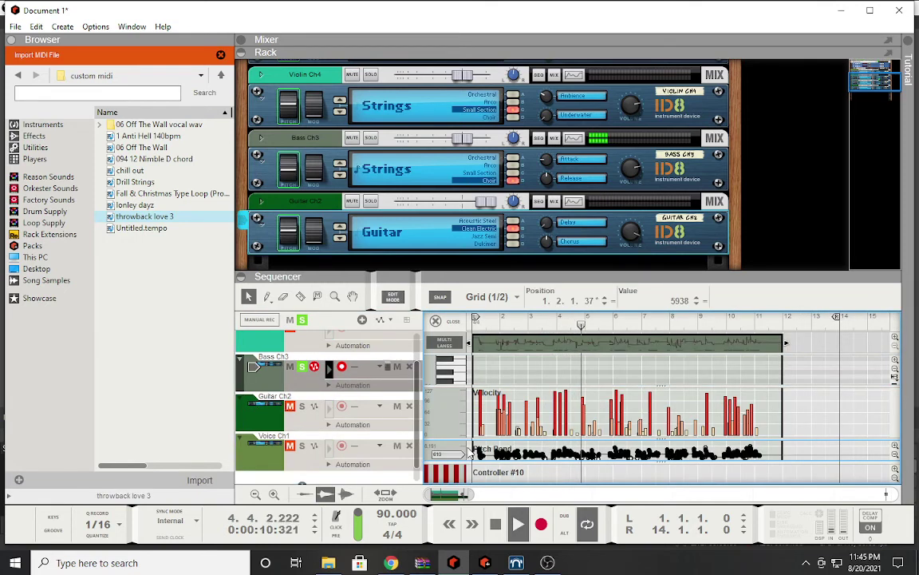
{"action": "left_click", "coordinate": [477, 455]}
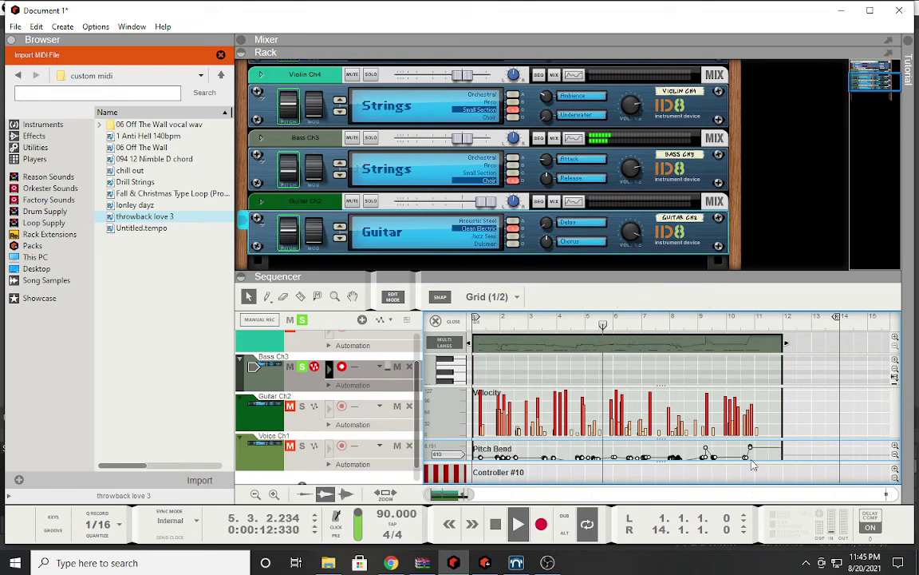
{"action": "left_click", "coordinate": [706, 450]}
{"action": "left_click_drag", "start_coordinate": [699, 457], "coordinate": [632, 457]}
{"action": "left_click_drag", "start_coordinate": [734, 444], "coordinate": [491, 461]}
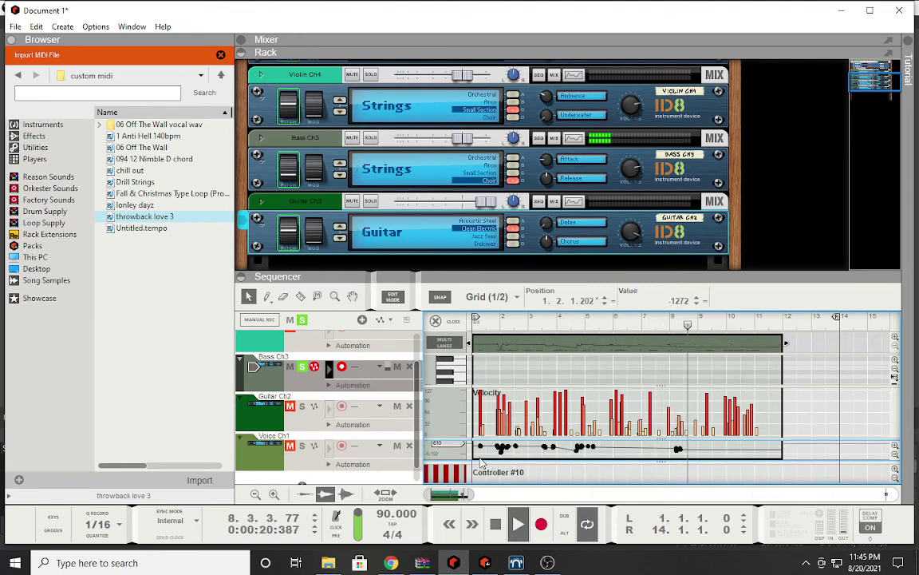
{"action": "key", "text": "Delete"}
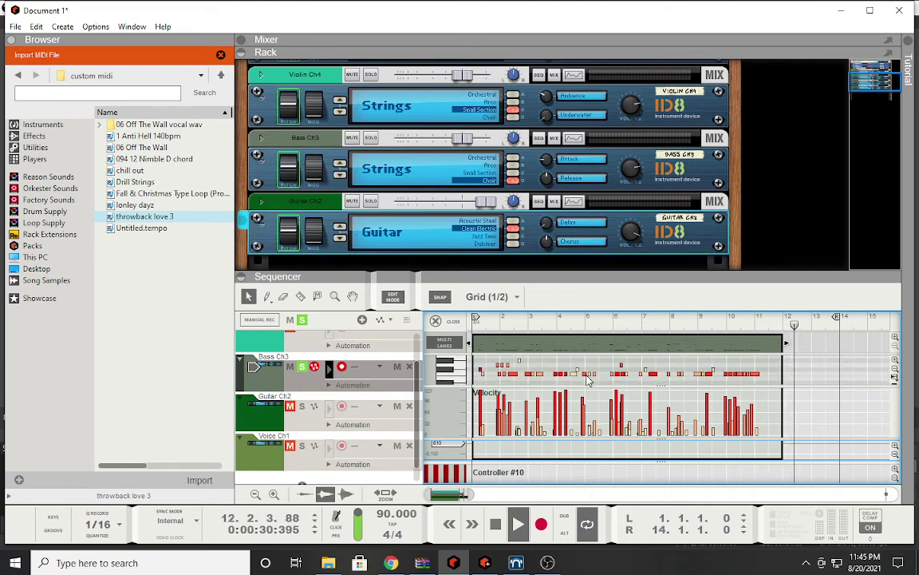
{"action": "key", "text": "space"}
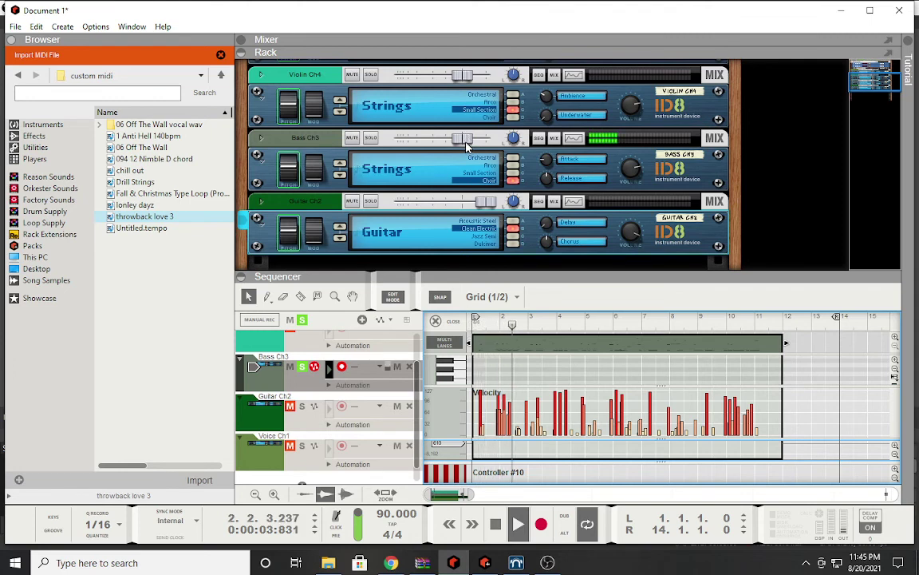
Raise the Bass Ch3 fader, switch its ID8 to Orchestral, and restart the song from bar 1.
{"action": "left_click_drag", "start_coordinate": [467, 141], "coordinate": [489, 141]}
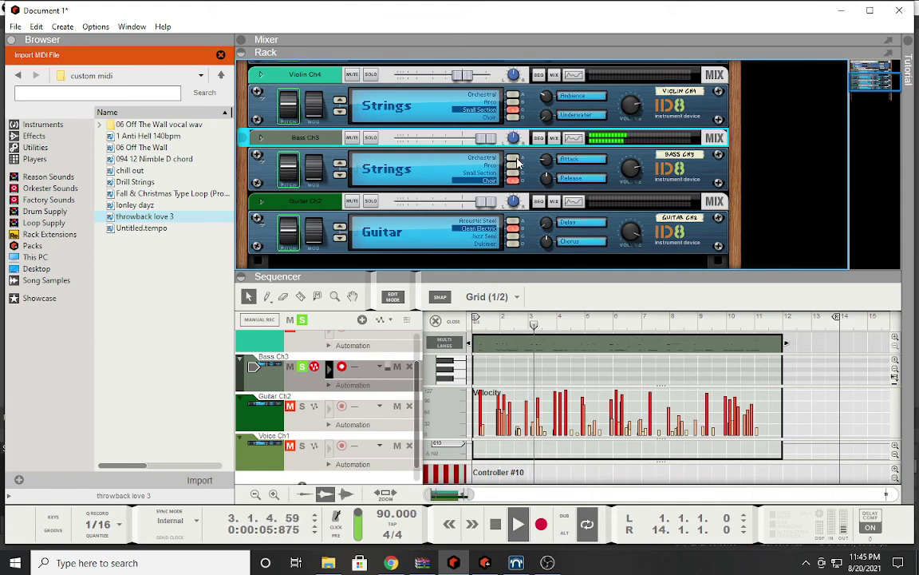
{"action": "left_click", "coordinate": [515, 159]}
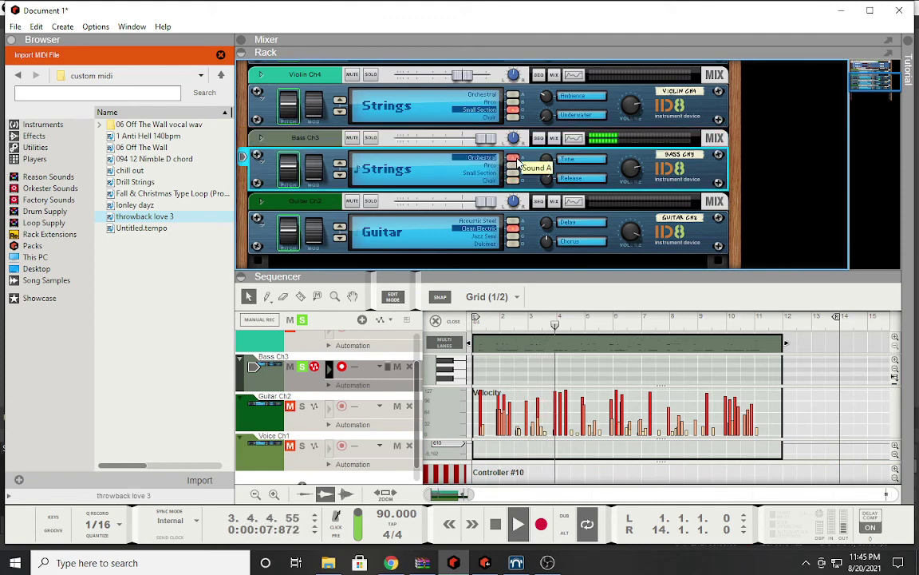
{"action": "left_click", "coordinate": [474, 332]}
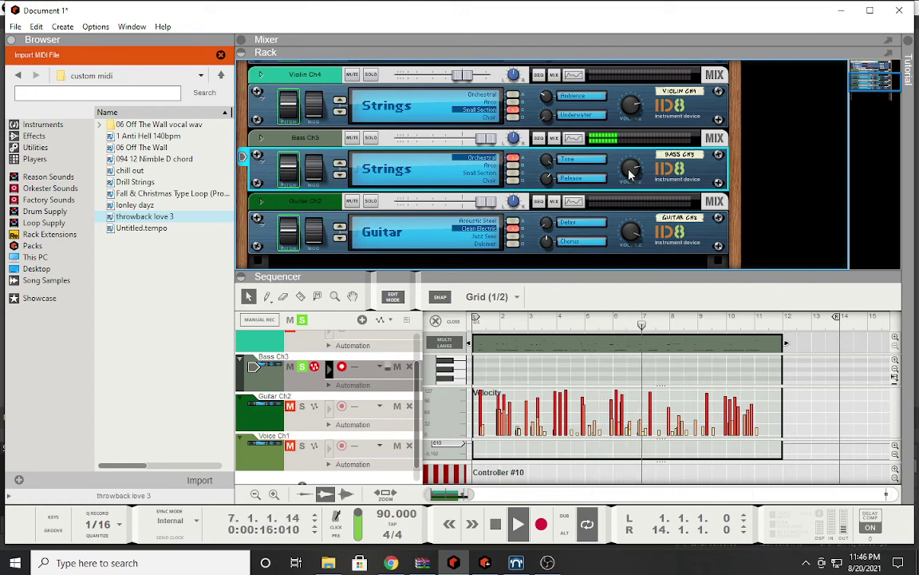
{"action": "mouse_move", "coordinate": [626, 164]}
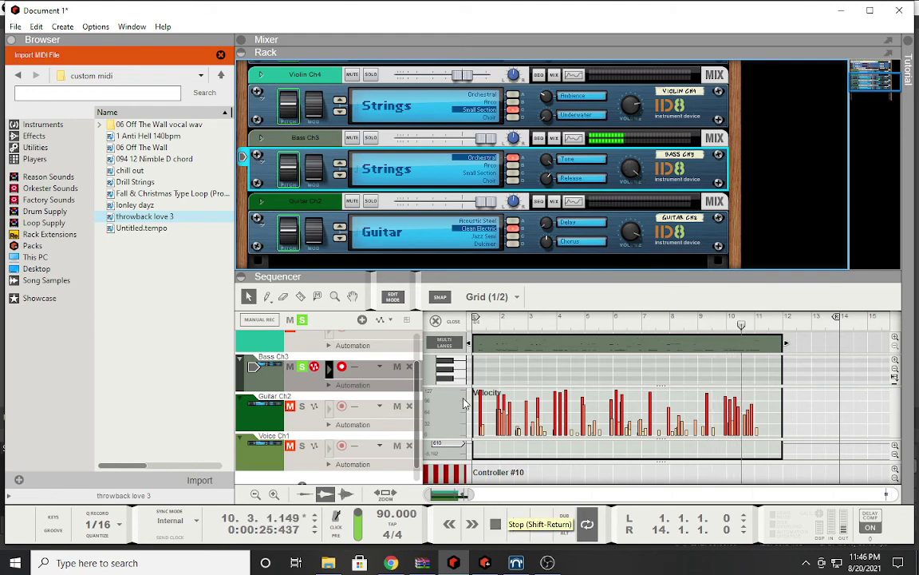
Back in arrangement view, solo Violin Ch4 instead of Bass Ch3 and play from the start.
{"action": "left_click", "coordinate": [452, 320]}
{"action": "scroll", "coordinate": [470, 375], "scroll_direction": "up", "scroll_amount": 2}
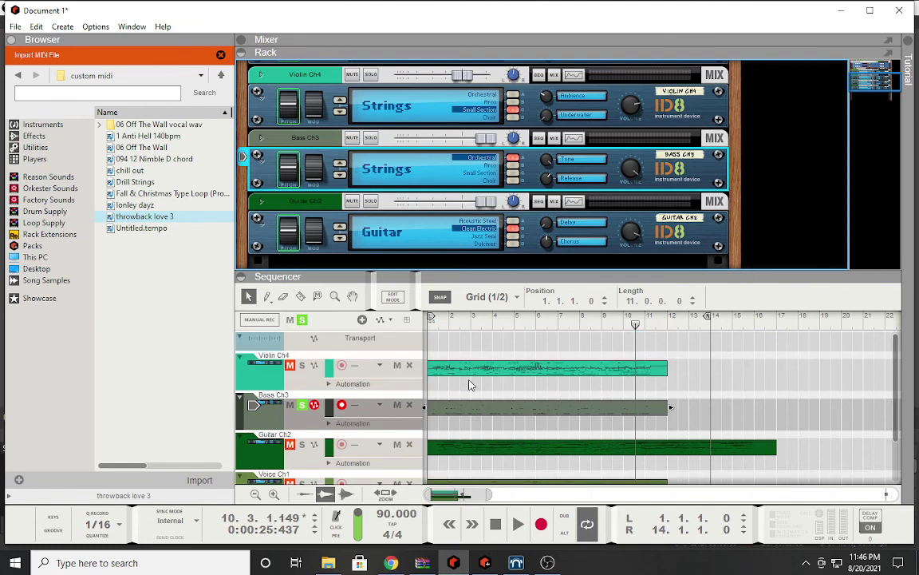
{"action": "left_click", "coordinate": [471, 373]}
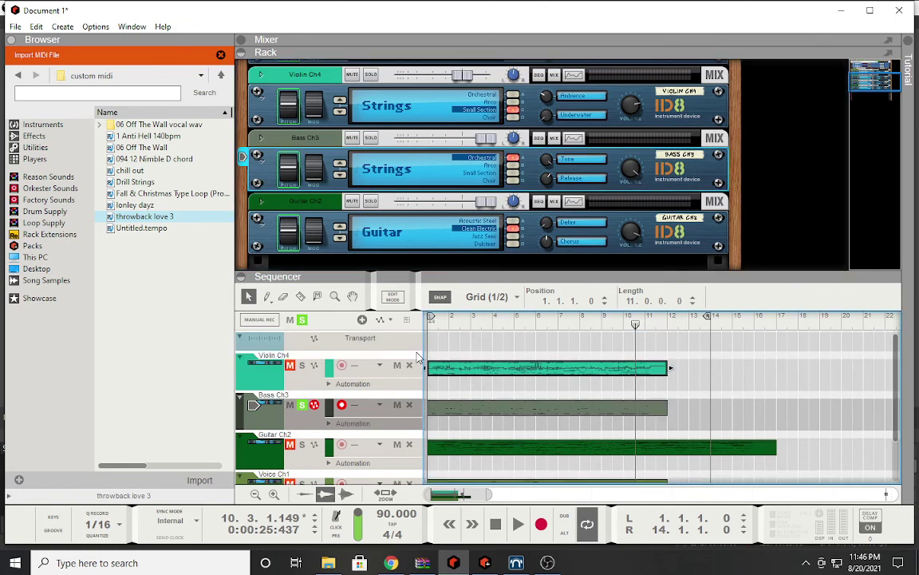
{"action": "left_click", "coordinate": [302, 406]}
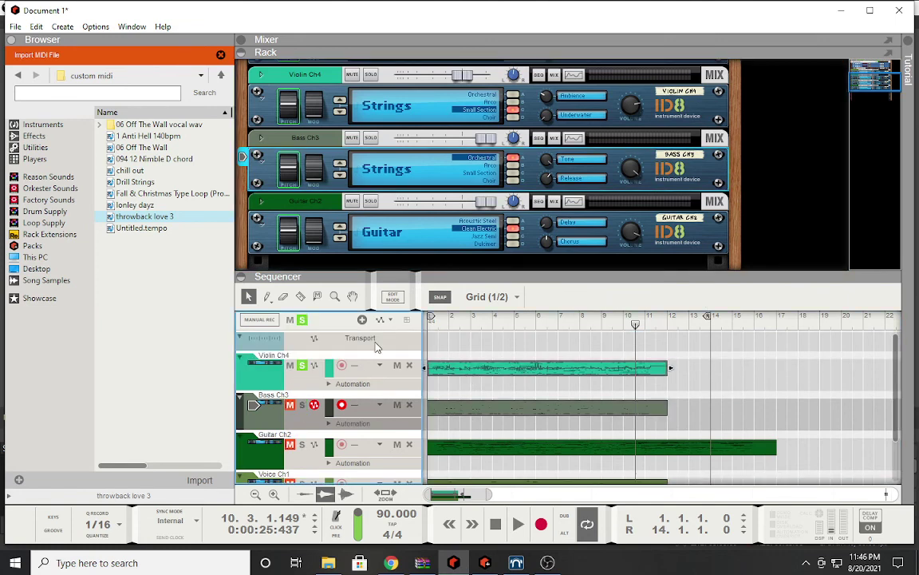
{"action": "left_click", "coordinate": [431, 320]}
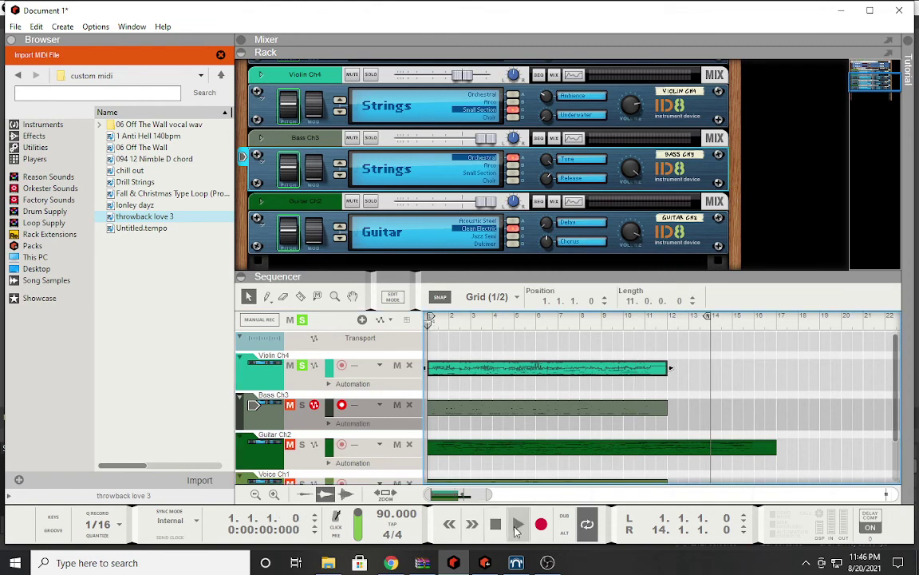
{"action": "left_click", "coordinate": [517, 526]}
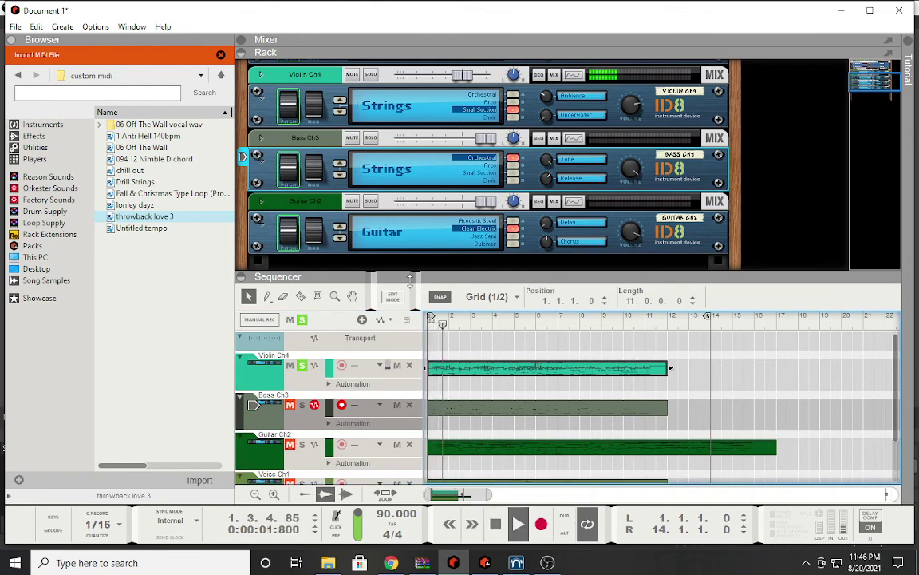
Raise the Violin Ch4 fader, set its ID8 to Arco, and open its clip for editing.
{"action": "left_click_drag", "start_coordinate": [463, 75], "coordinate": [488, 83]}
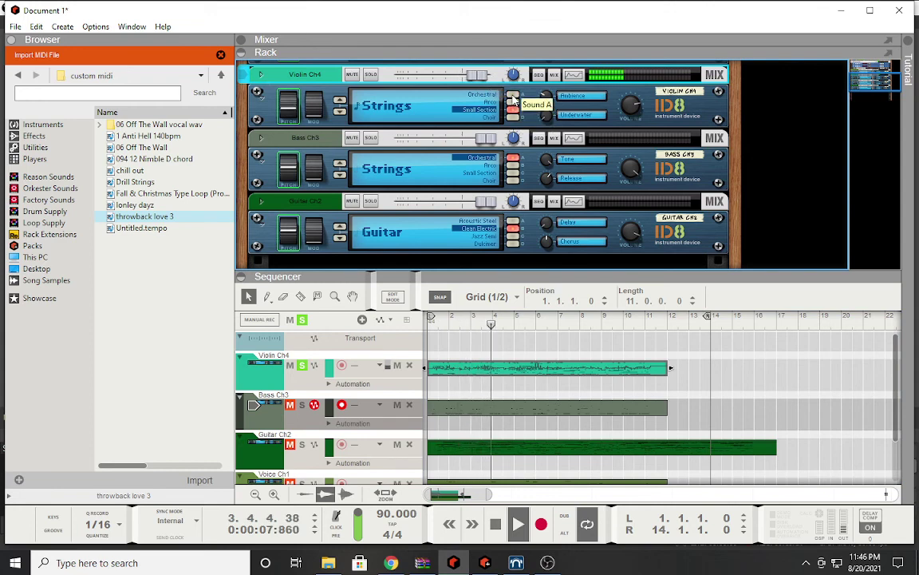
{"action": "left_click", "coordinate": [513, 109]}
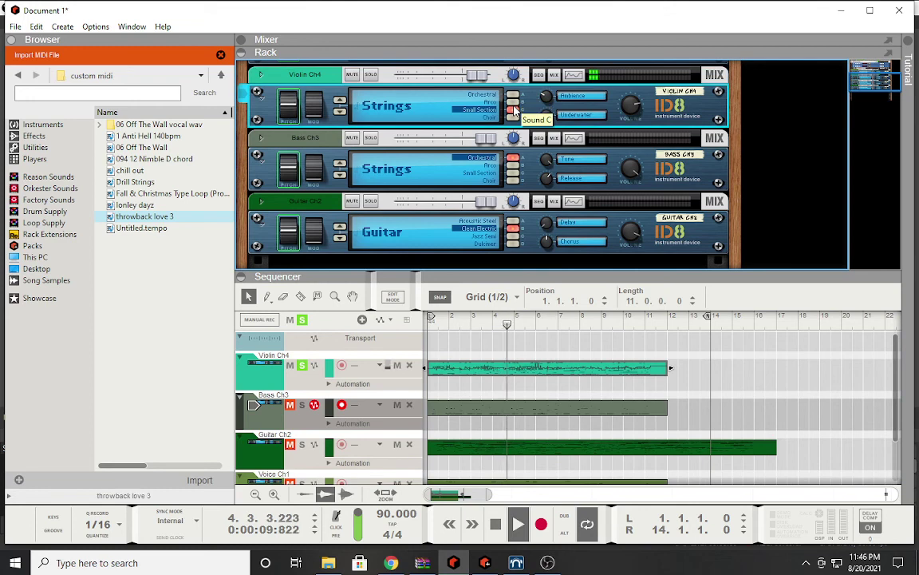
{"action": "left_click", "coordinate": [513, 102]}
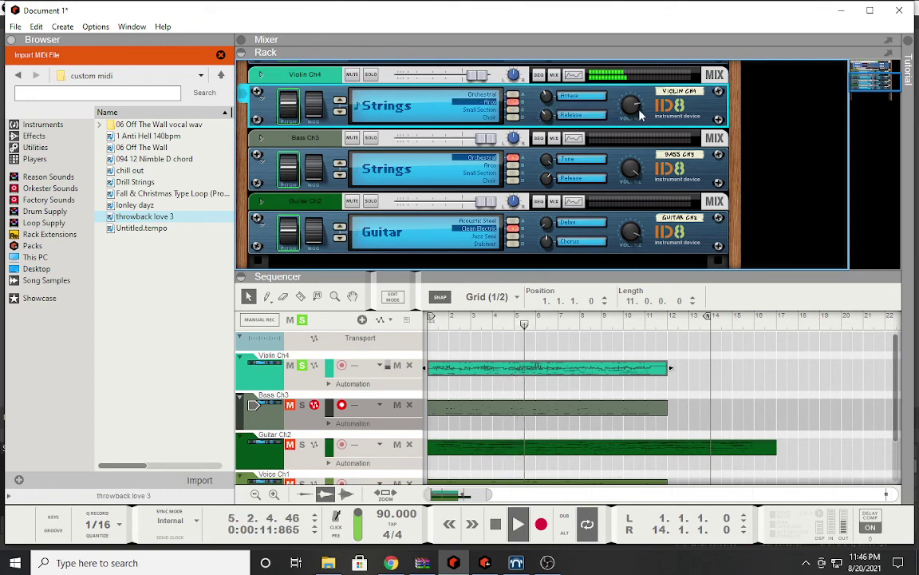
{"action": "mouse_move", "coordinate": [628, 111]}
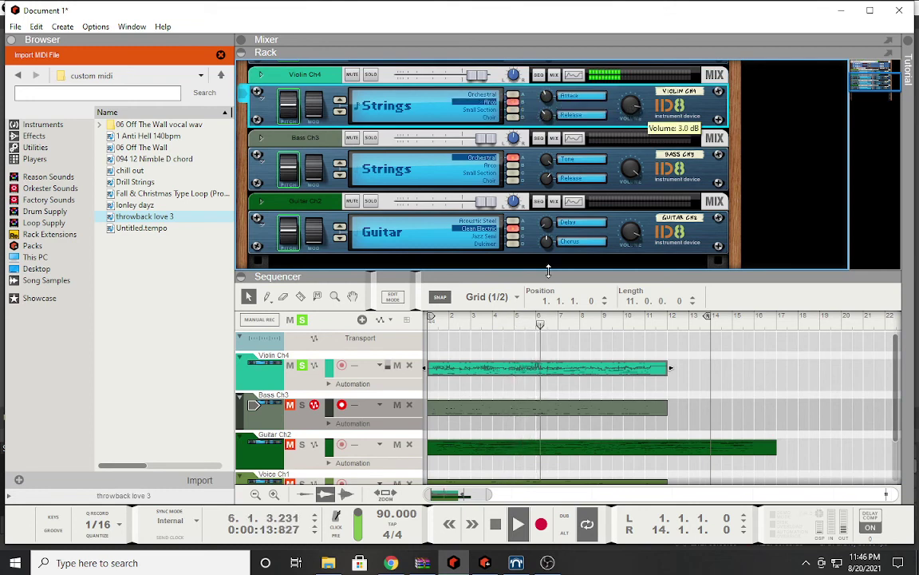
{"action": "double_click", "coordinate": [482, 368]}
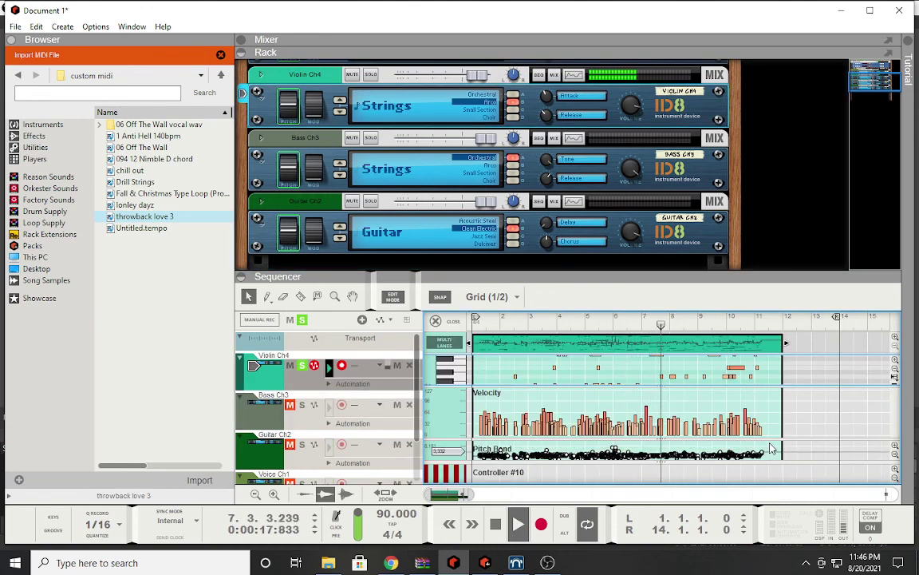
Delete the Violin Ch4 clip's pitch-bend events and stretch the clip to end at bar 14.
{"action": "left_click_drag", "start_coordinate": [756, 462], "coordinate": [446, 455]}
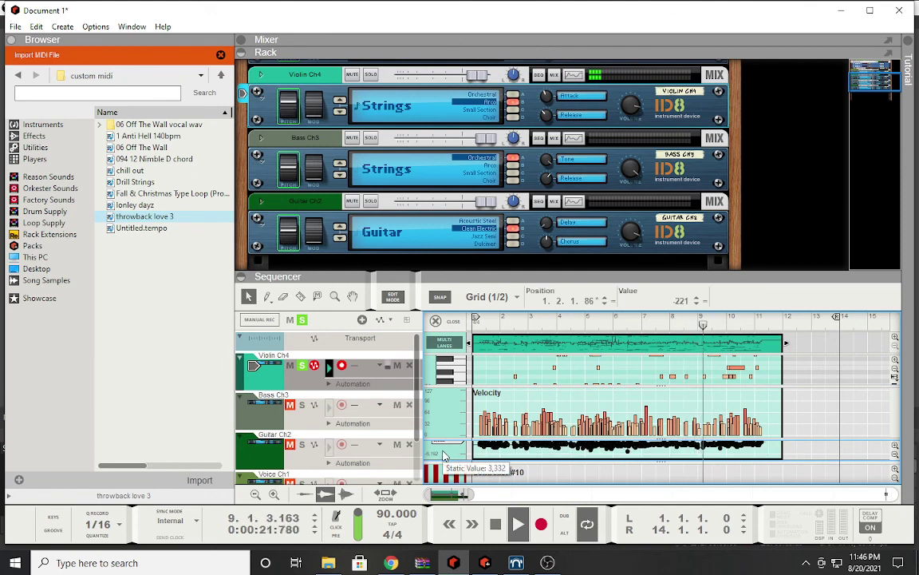
{"action": "key", "text": "Delete"}
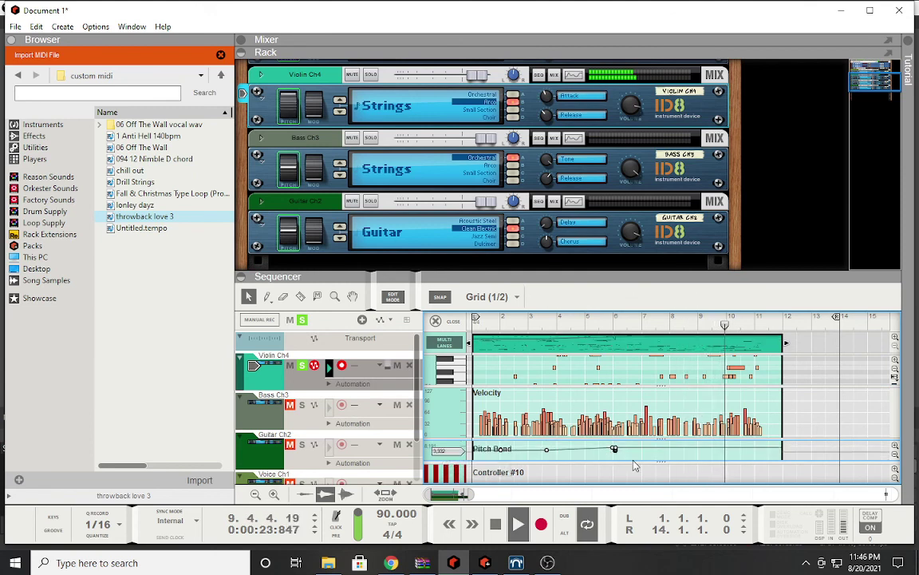
{"action": "left_click_drag", "start_coordinate": [656, 455], "coordinate": [457, 455]}
{"action": "key", "text": "Delete"}
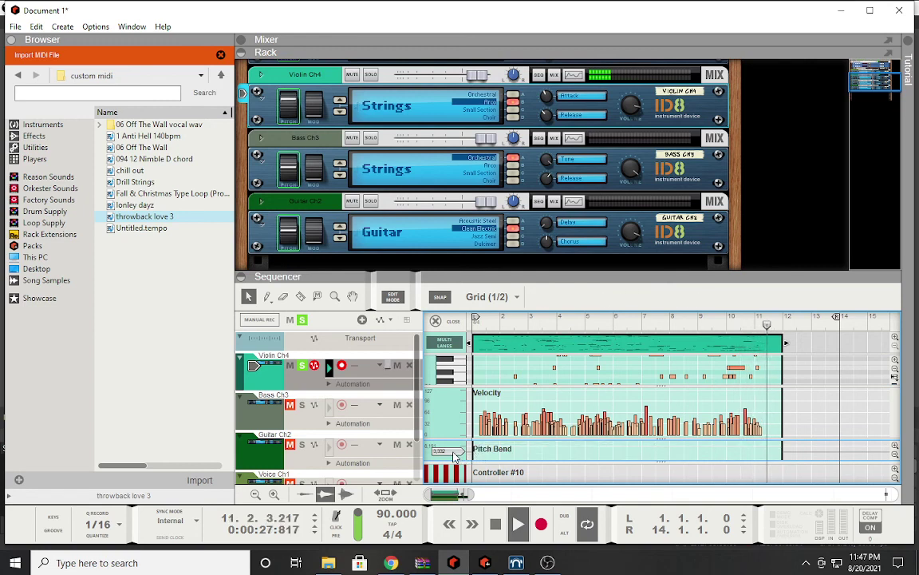
{"action": "left_click", "coordinate": [473, 319]}
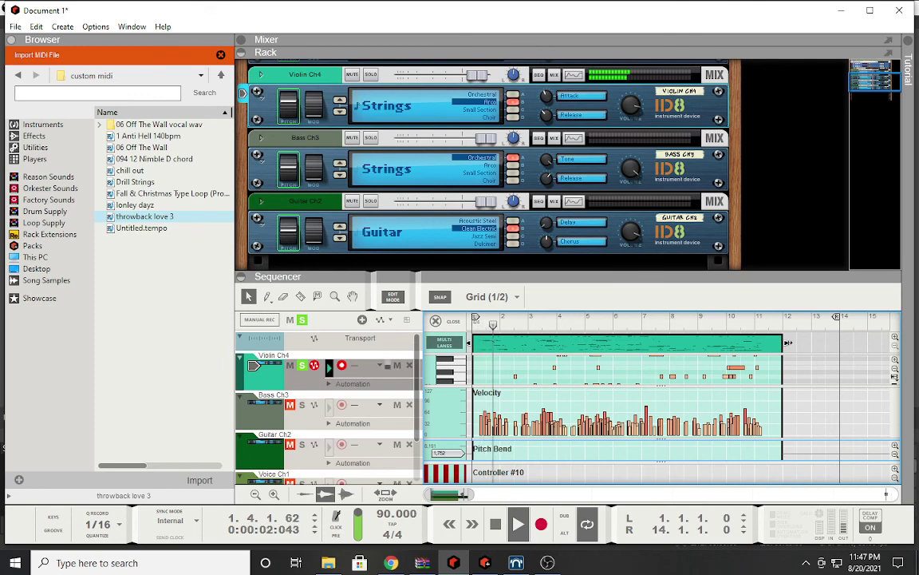
{"action": "left_click_drag", "start_coordinate": [788, 342], "coordinate": [834, 343]}
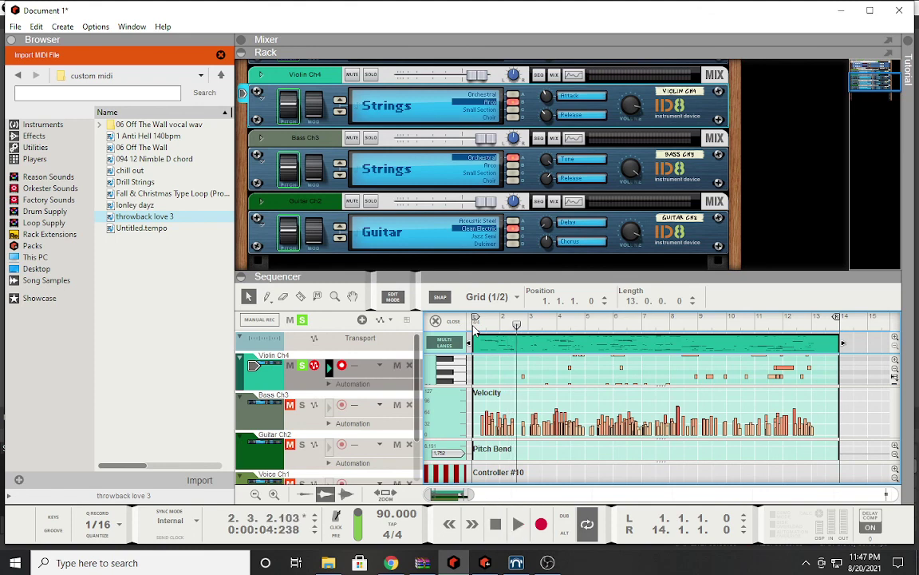
Unsolo Violin Ch4 and play the song from the start to hear all tracks together.
{"action": "left_click", "coordinate": [302, 368]}
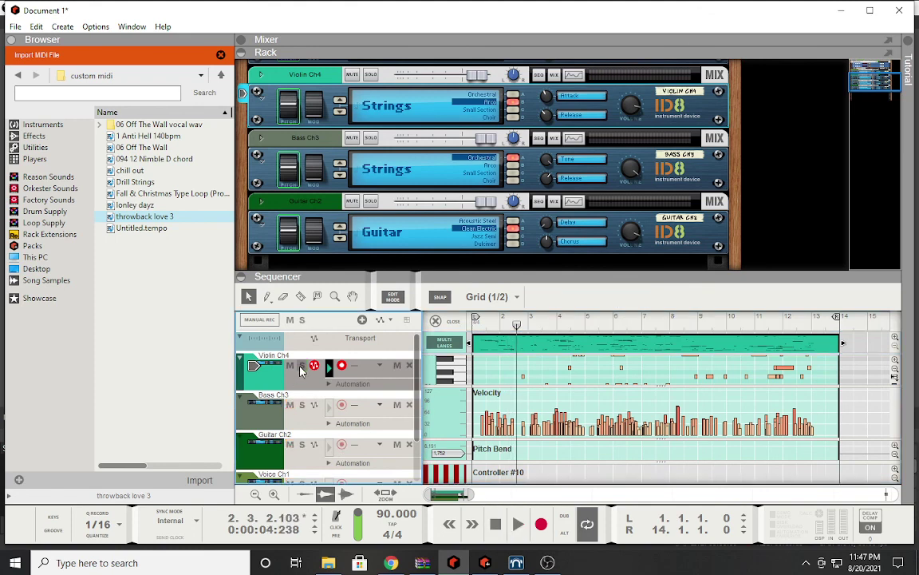
{"action": "left_click", "coordinate": [472, 326]}
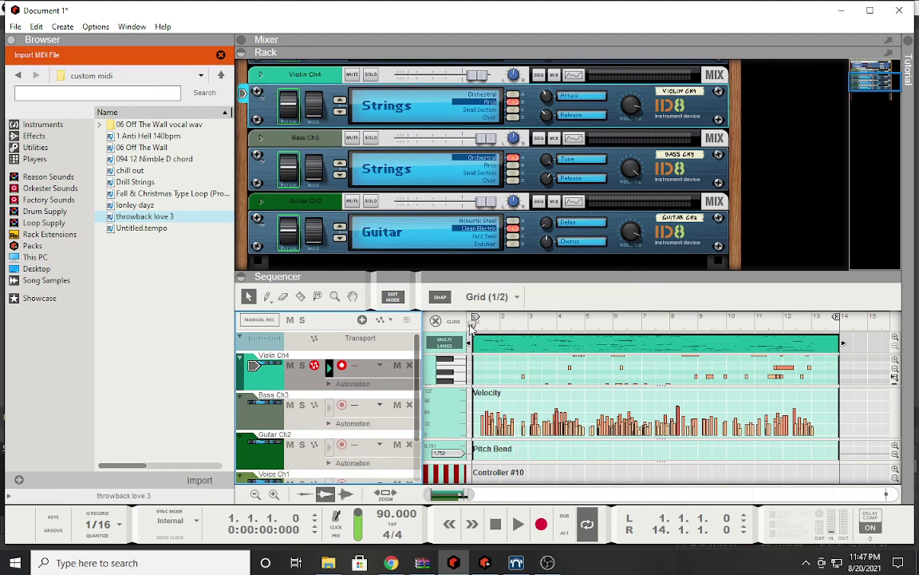
{"action": "key", "text": "space"}
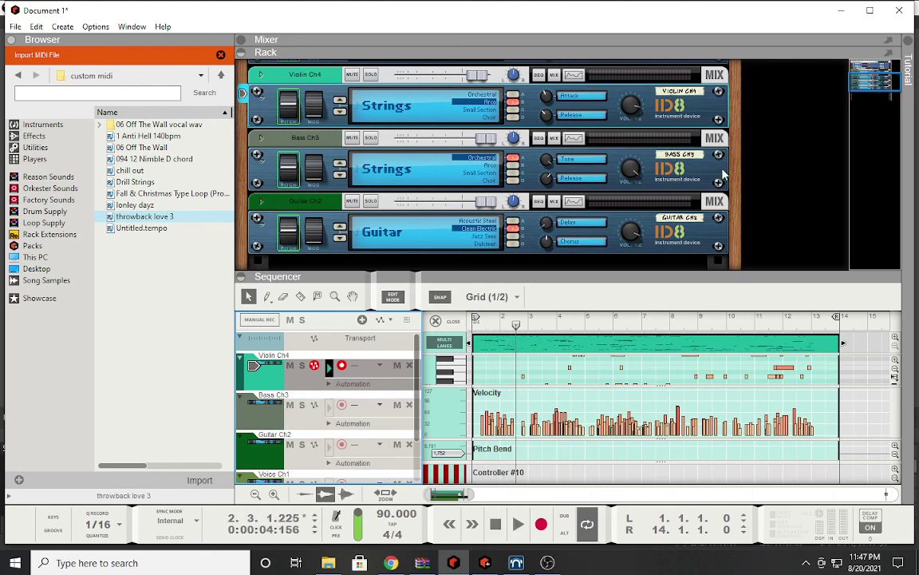
{"action": "scroll", "coordinate": [724, 174], "scroll_direction": "up", "scroll_amount": 3}
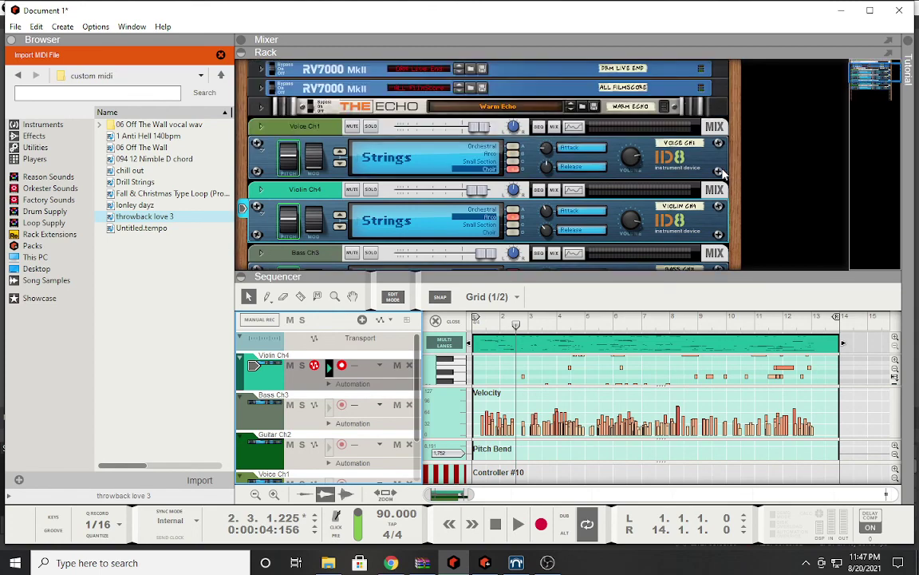